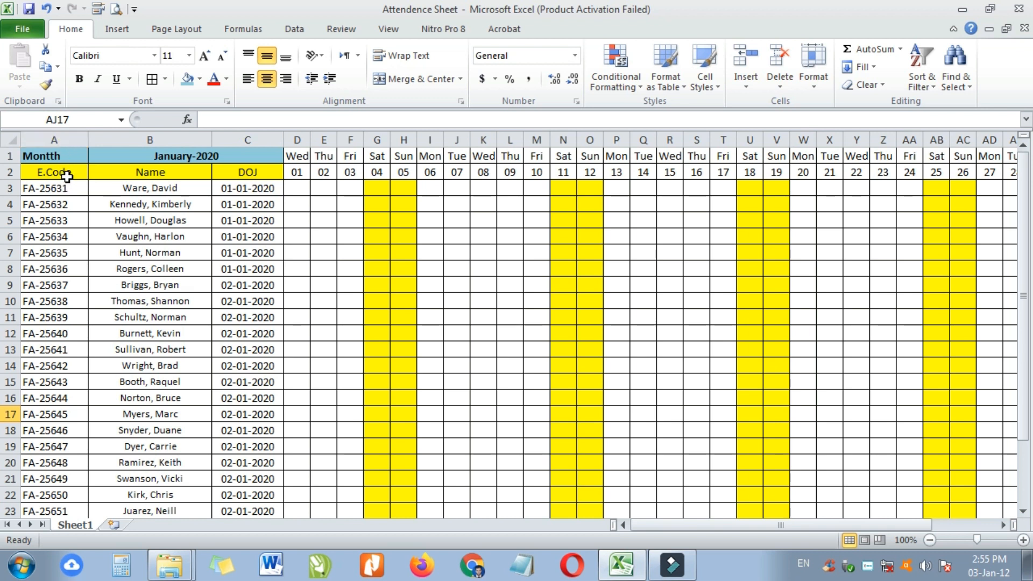
Review the attendance sheet's E.Code, Name and DOJ columns and its daily date columns for January
{"action": "left_click", "coordinate": [71, 173]}
{"action": "left_click", "coordinate": [149, 140]}
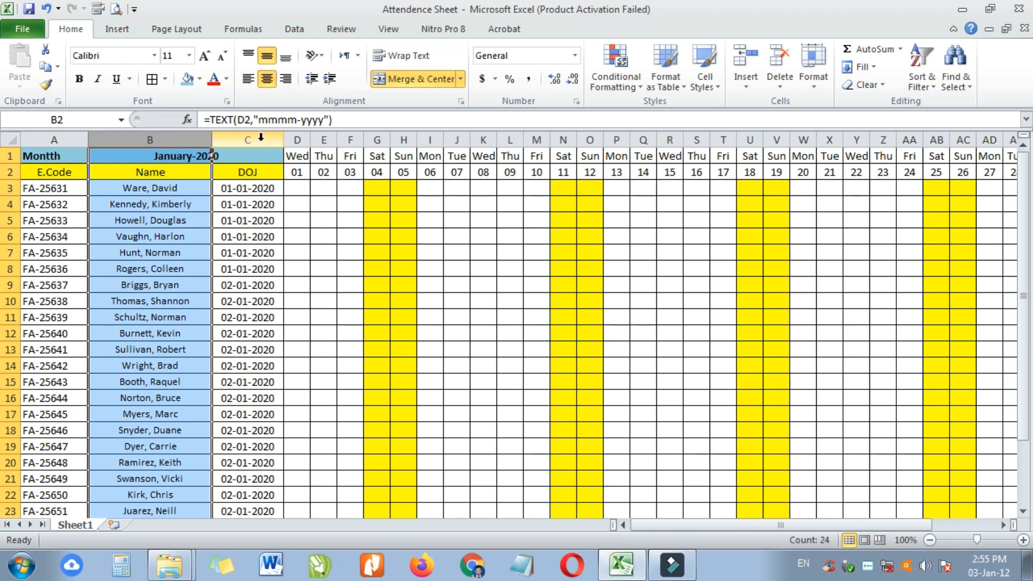
{"action": "left_click", "coordinate": [258, 140]}
{"action": "left_click", "coordinate": [259, 172]}
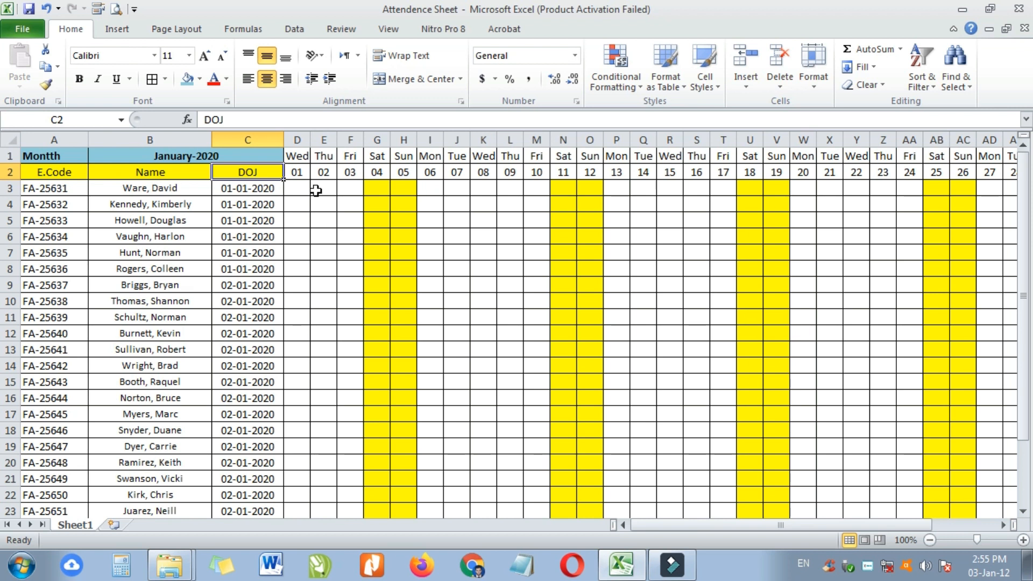
{"action": "left_click_drag", "start_coordinate": [300, 139], "coordinate": [902, 158]}
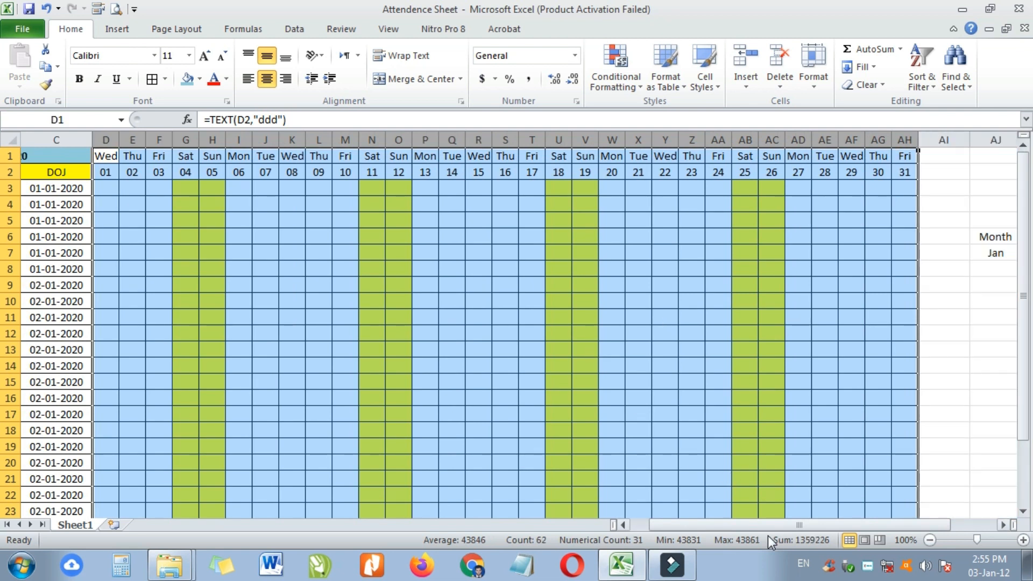
{"action": "left_click_drag", "start_coordinate": [771, 526], "coordinate": [832, 524]}
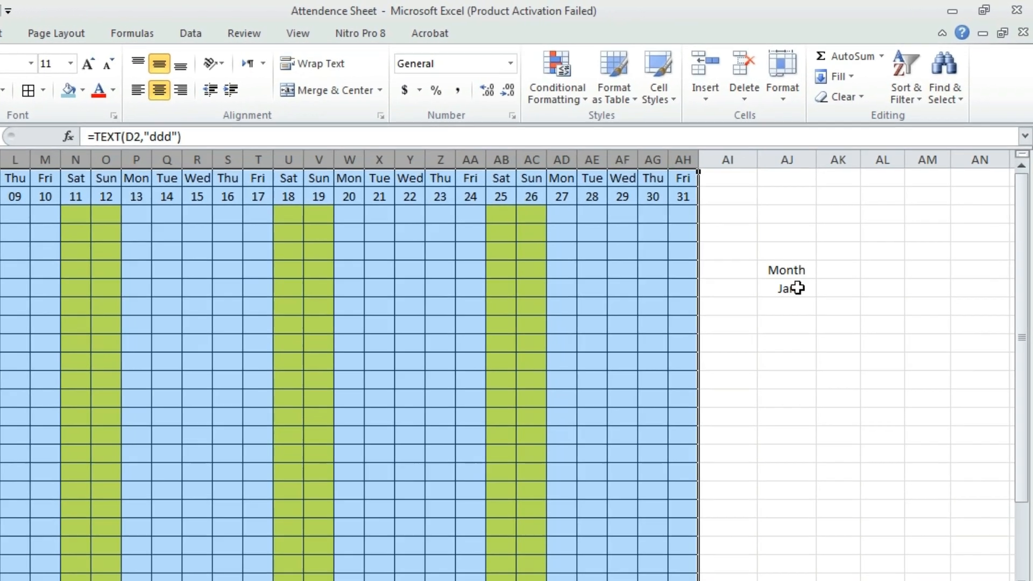
Extend the month list below the Month heading from Jan in AJ7 through Dec in AJ18
{"action": "left_click", "coordinate": [799, 286]}
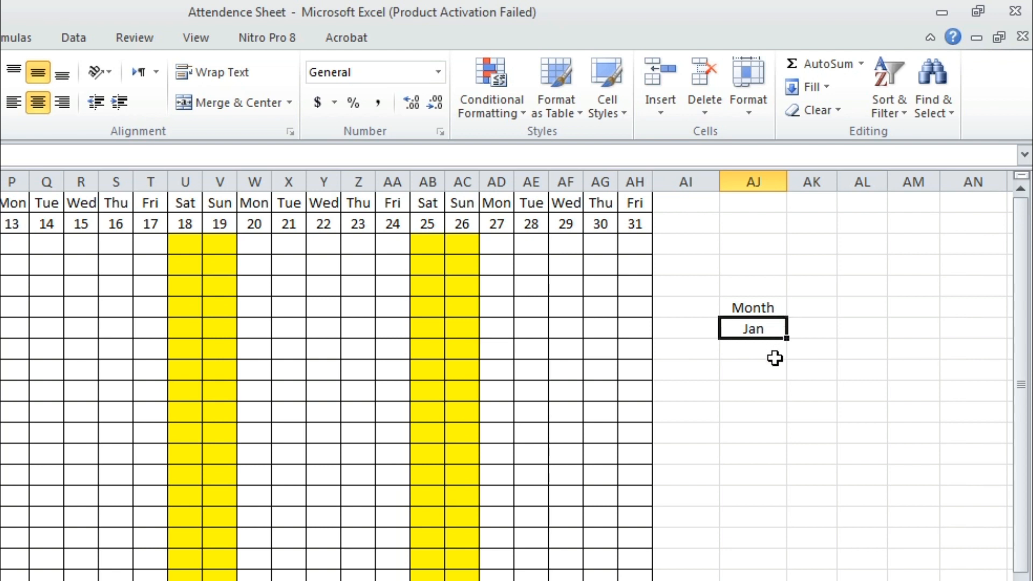
{"action": "left_click", "coordinate": [760, 307]}
{"action": "left_click", "coordinate": [777, 329]}
{"action": "left_click_drag", "start_coordinate": [787, 339], "coordinate": [784, 572]}
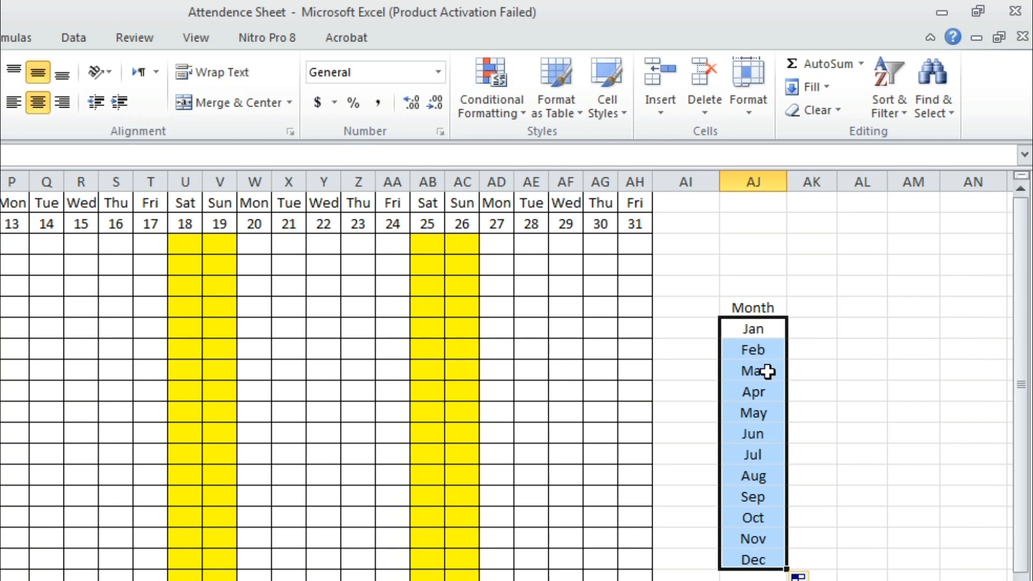
Create a PivotTable from the month list AJ6:AJ18, placed on the existing worksheet at Sheet1 cell AL8
{"action": "left_click", "coordinate": [766, 307]}
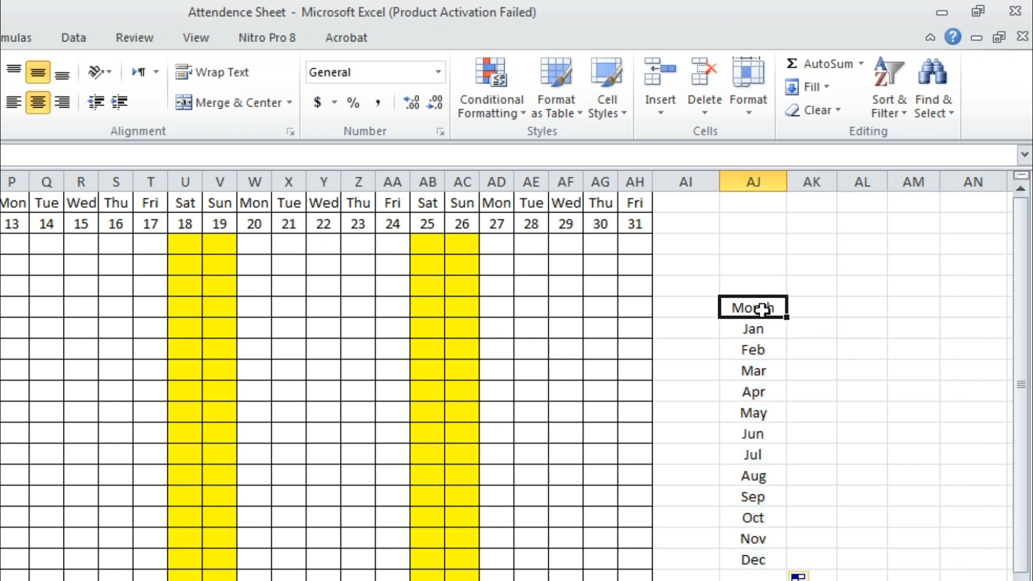
{"action": "left_click", "coordinate": [765, 553], "text": "shift"}
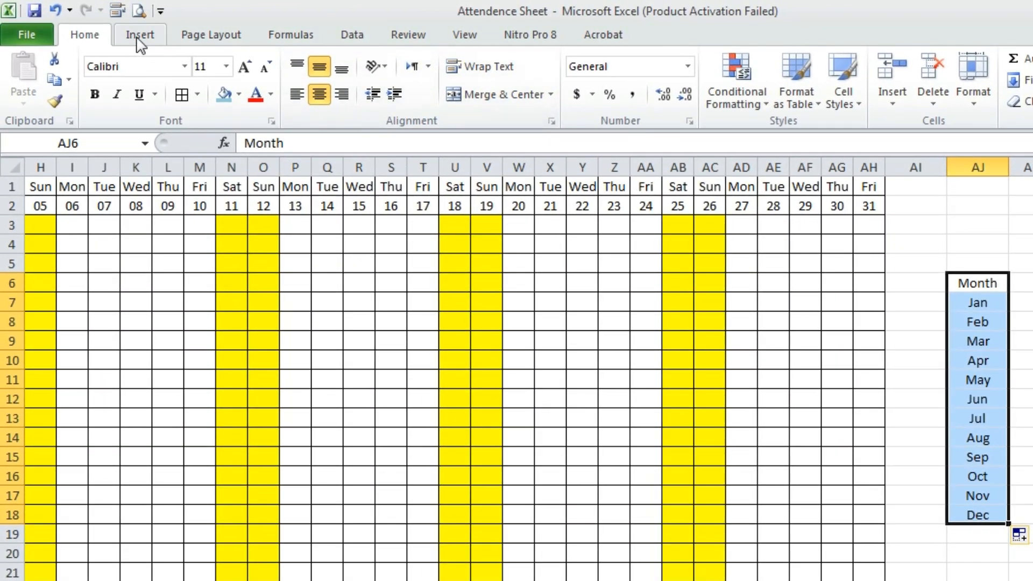
{"action": "left_click", "coordinate": [139, 41]}
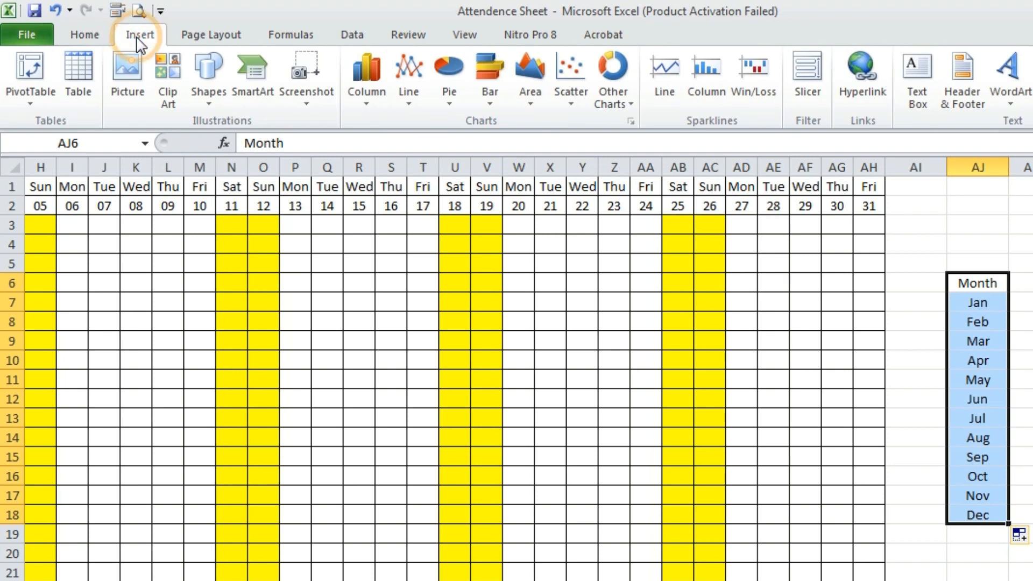
{"action": "left_click", "coordinate": [33, 105]}
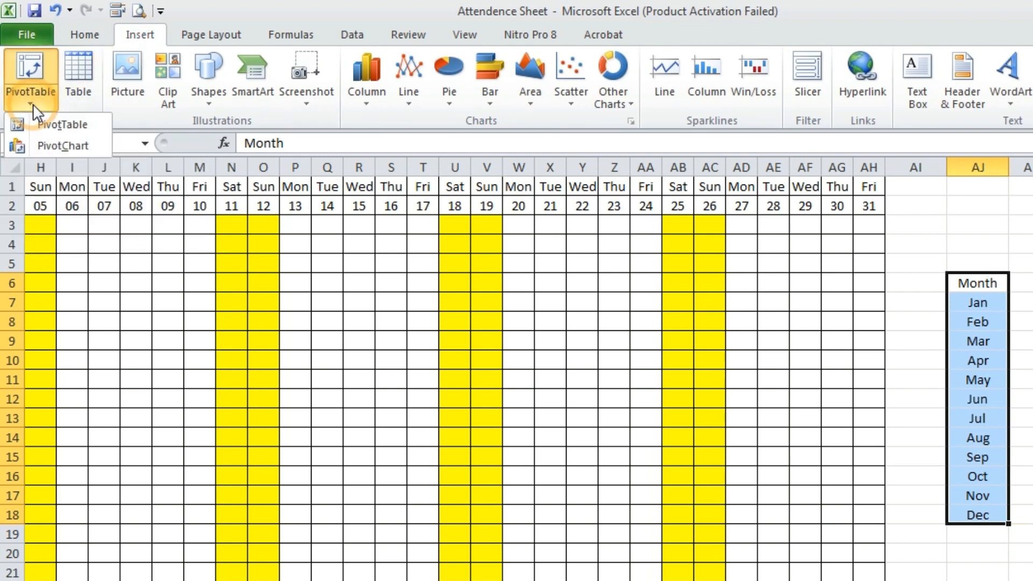
{"action": "left_click", "coordinate": [58, 125]}
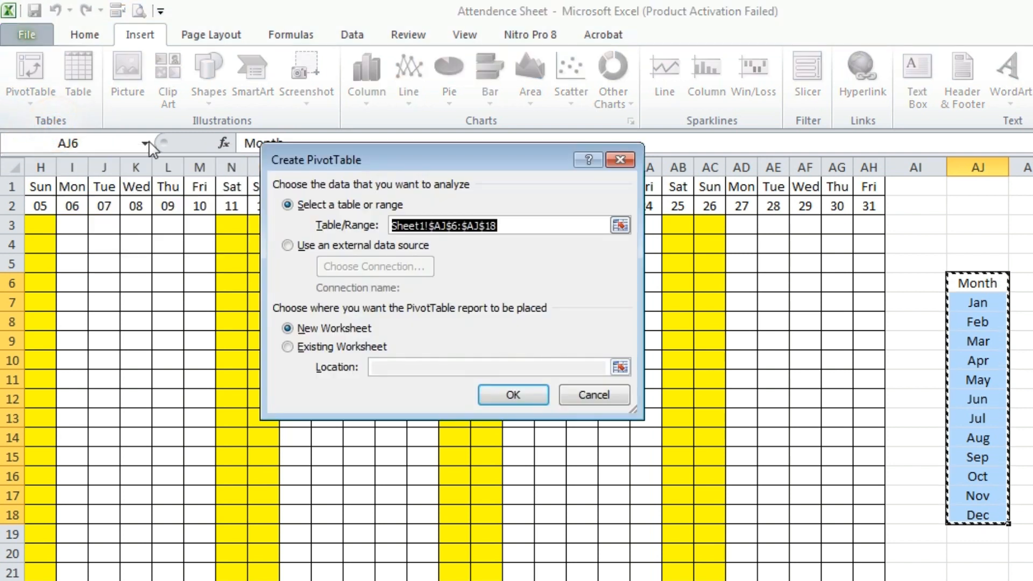
{"action": "left_click_drag", "start_coordinate": [493, 160], "coordinate": [507, 259]}
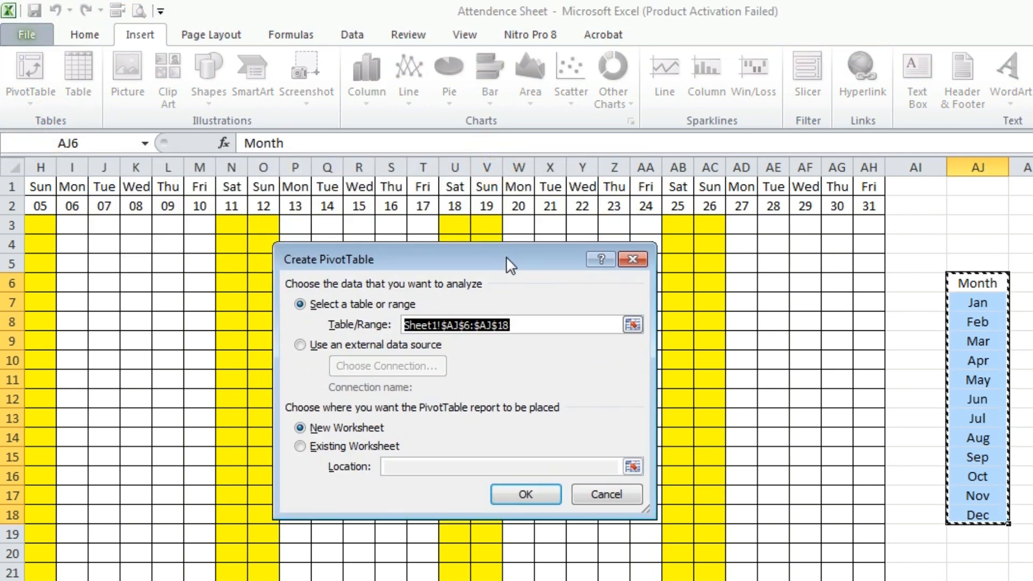
{"action": "left_click", "coordinate": [301, 446]}
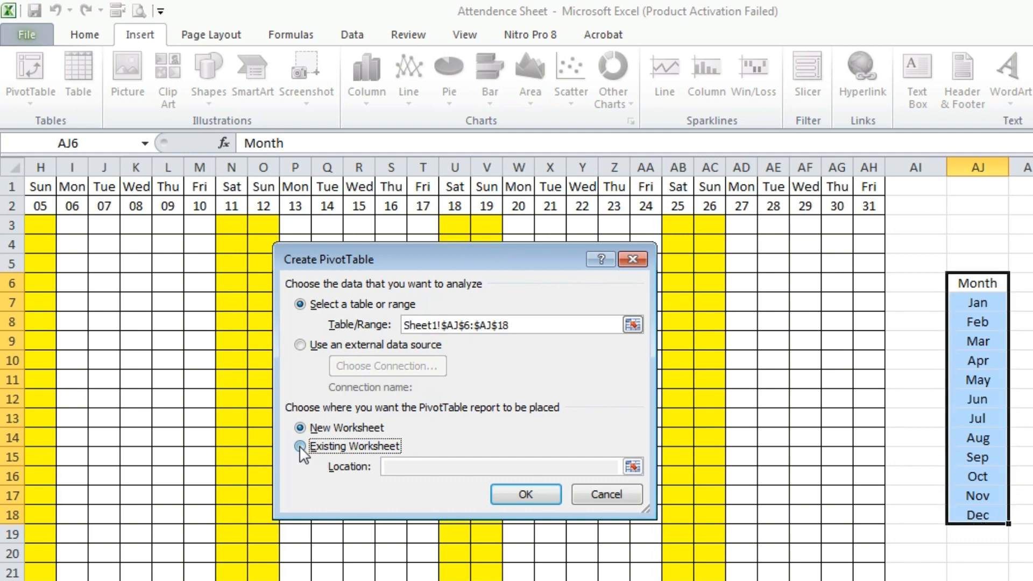
{"action": "left_click", "coordinate": [413, 473]}
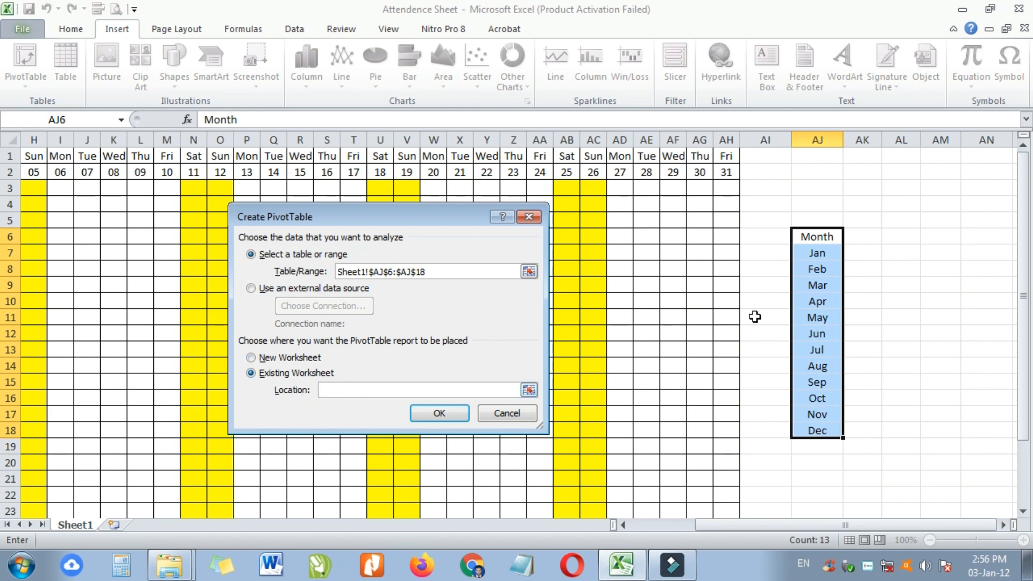
{"action": "left_click", "coordinate": [894, 267]}
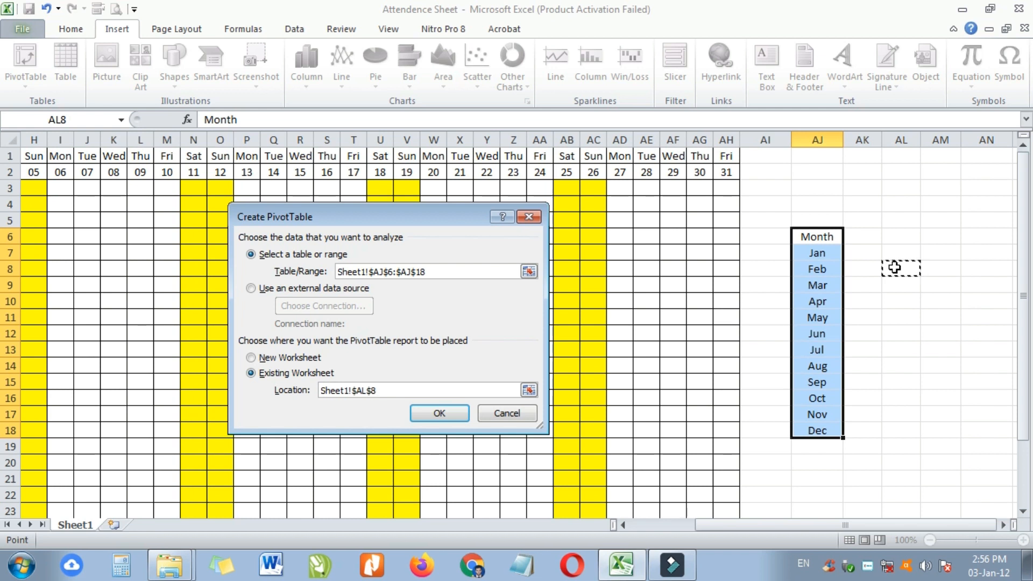
{"action": "left_click", "coordinate": [436, 414]}
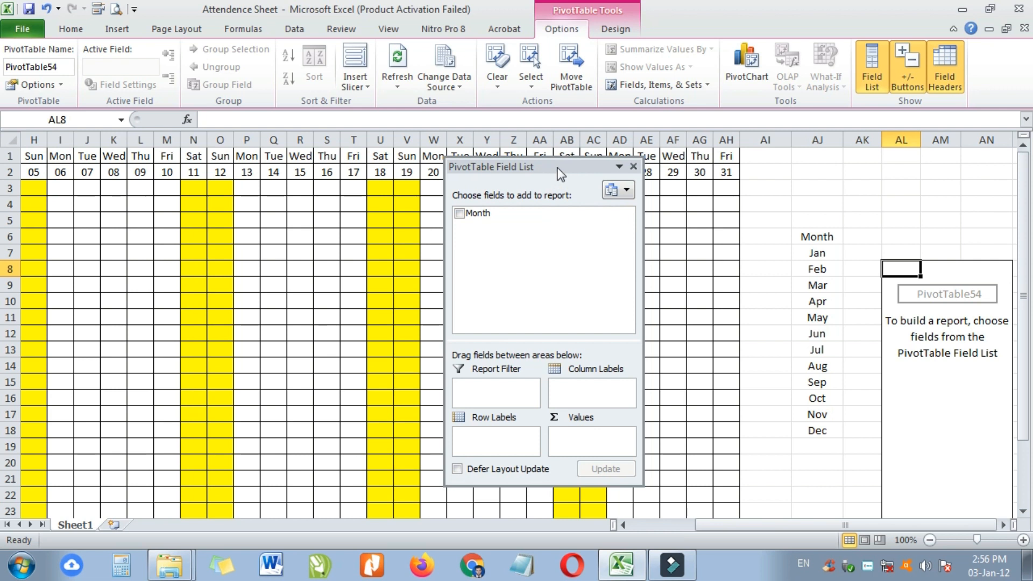
Add the Month field to the PivotTable and use it as the report filter
{"action": "left_click_drag", "start_coordinate": [559, 168], "coordinate": [518, 162]}
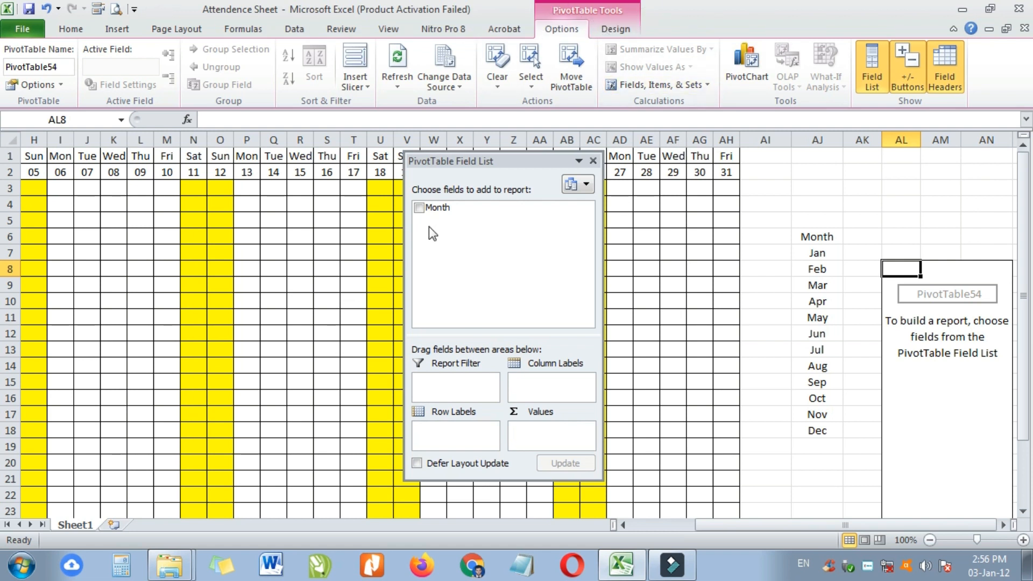
{"action": "left_click", "coordinate": [420, 208]}
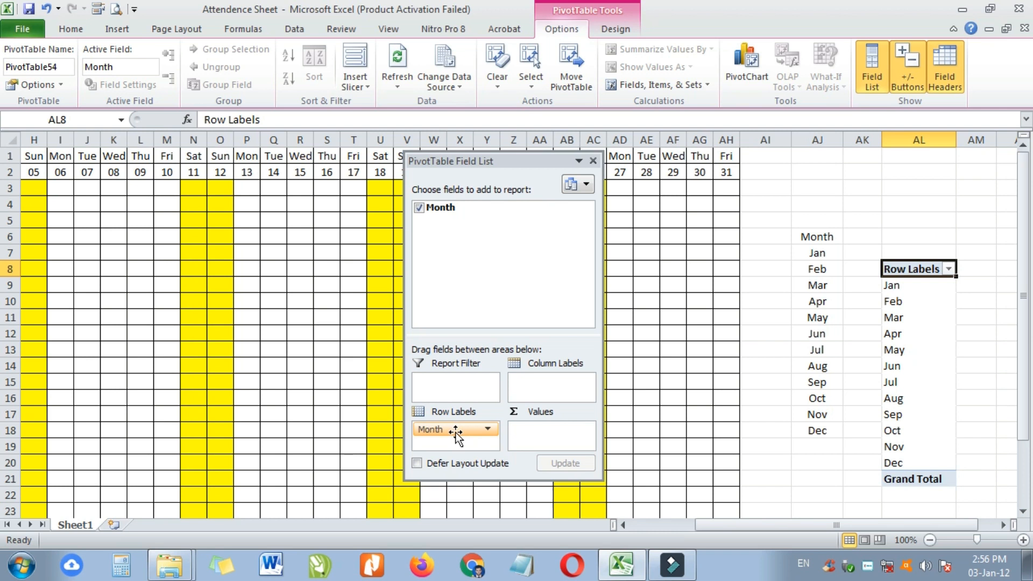
{"action": "left_click_drag", "start_coordinate": [456, 433], "coordinate": [456, 382]}
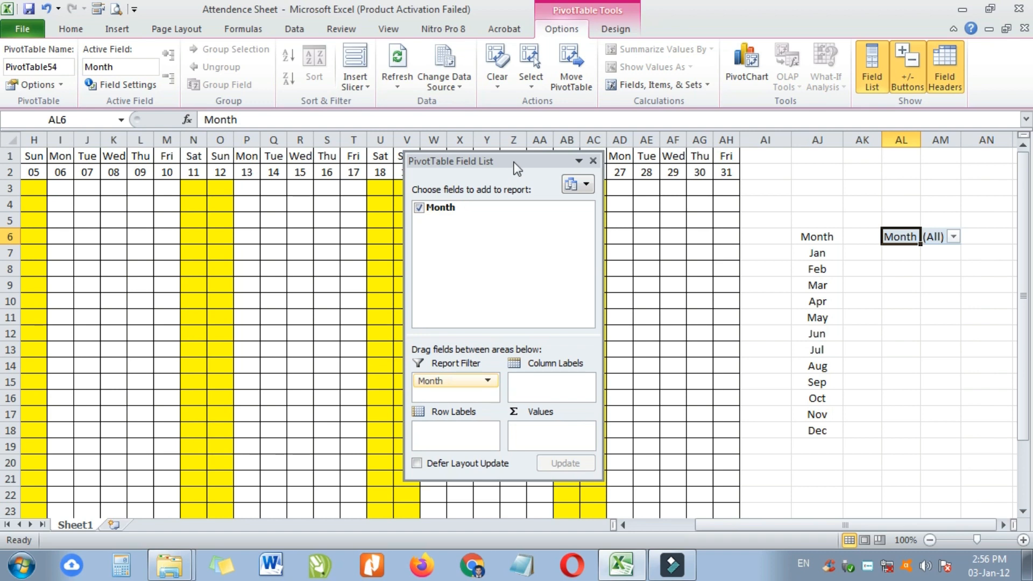
{"action": "left_click_drag", "start_coordinate": [516, 169], "coordinate": [1012, 172]}
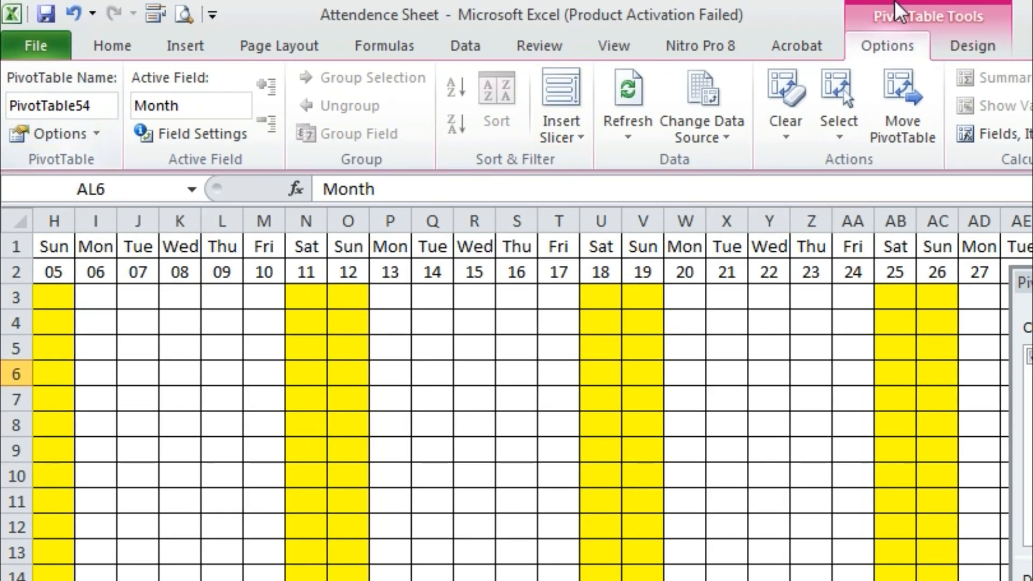
Generate a separate worksheet for every month by showing the report filter pages of Month
{"action": "left_click", "coordinate": [97, 132]}
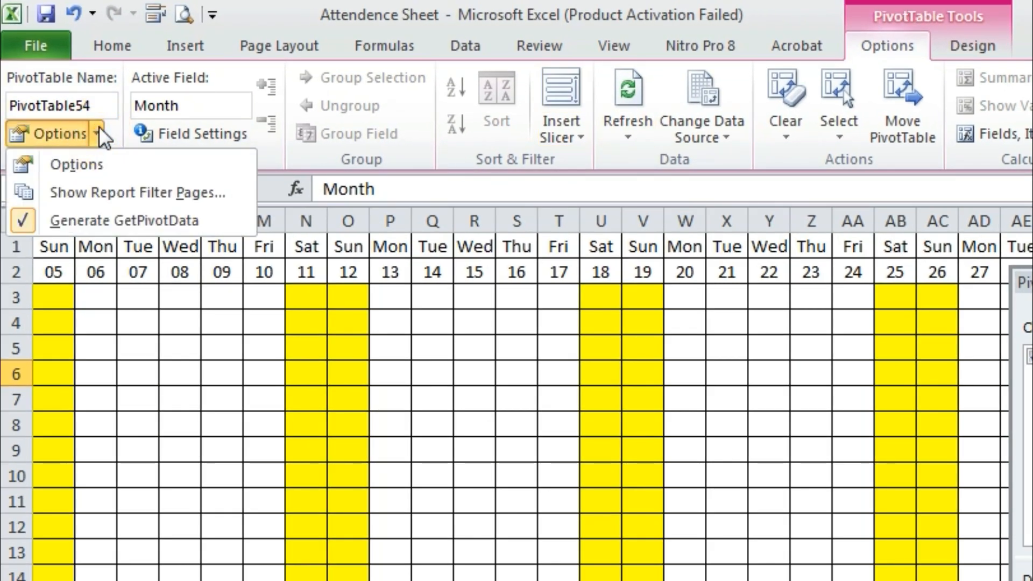
{"action": "left_click", "coordinate": [144, 192]}
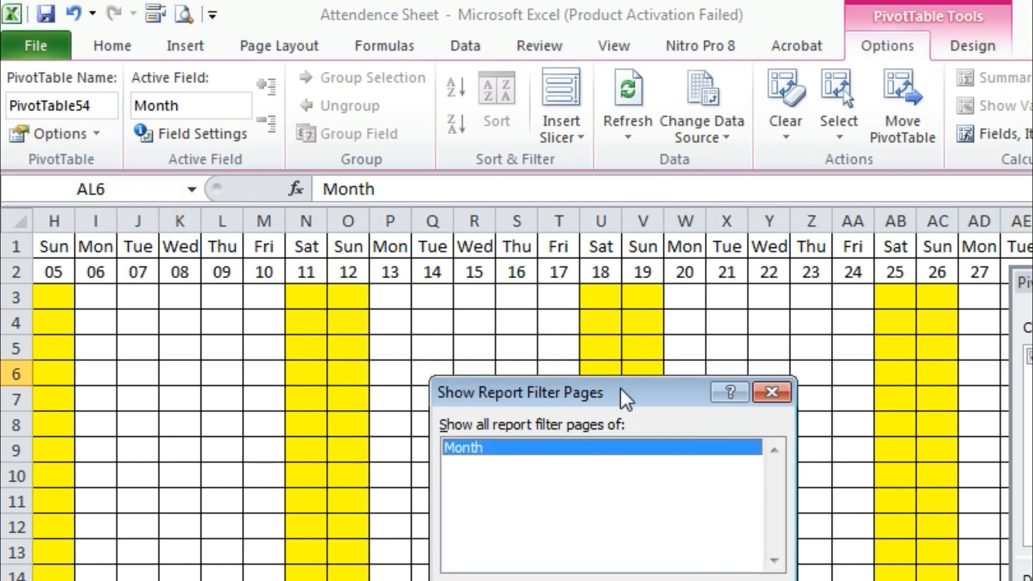
{"action": "left_click_drag", "start_coordinate": [620, 388], "coordinate": [666, 329]}
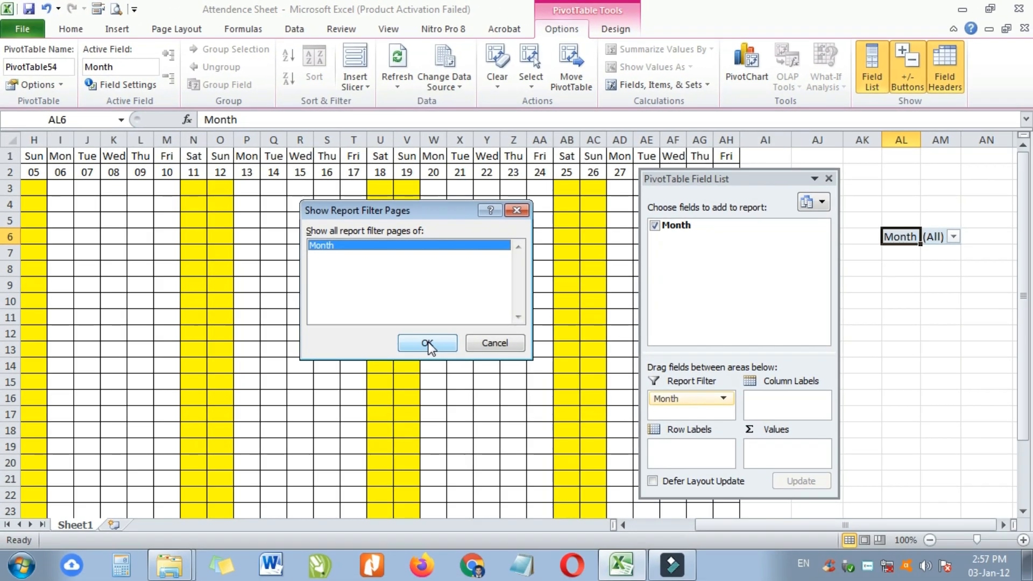
{"action": "left_click", "coordinate": [427, 343]}
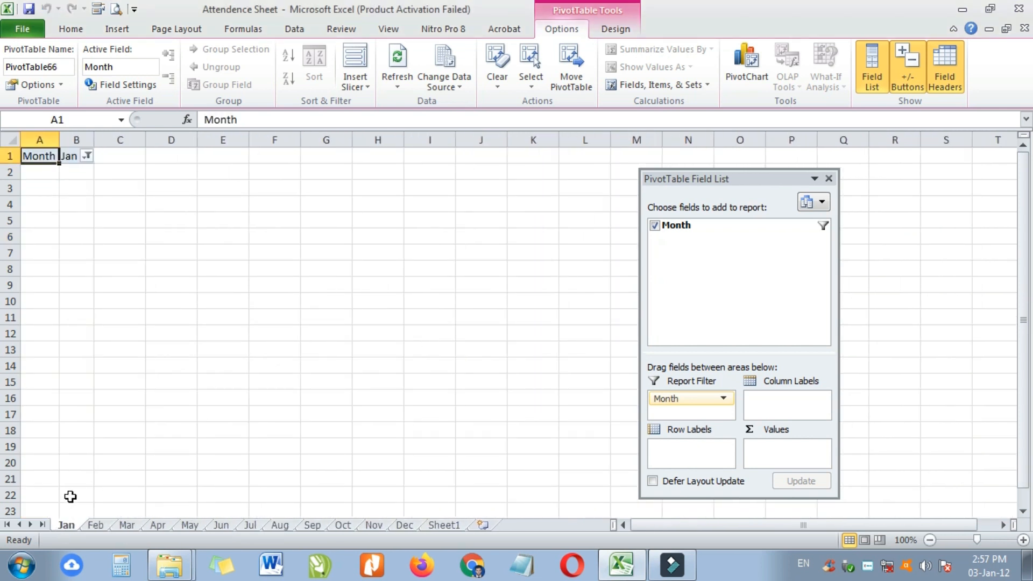
Look through the generated month worksheets from Jan to May and examine the PivotTable cells on Jan
{"action": "left_click", "coordinate": [95, 525]}
{"action": "left_click", "coordinate": [67, 525]}
{"action": "left_click", "coordinate": [102, 525]}
{"action": "left_click", "coordinate": [127, 525]}
{"action": "left_click", "coordinate": [158, 525]}
{"action": "left_click", "coordinate": [194, 525]}
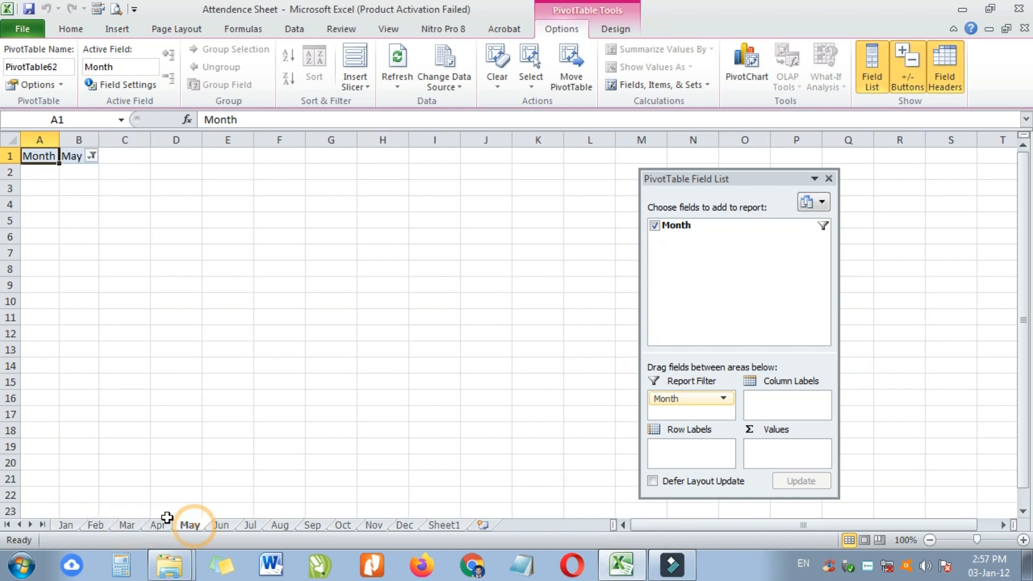
{"action": "left_click", "coordinate": [66, 526]}
{"action": "left_click_drag", "start_coordinate": [38, 184], "coordinate": [95, 156]}
{"action": "left_click", "coordinate": [246, 255]}
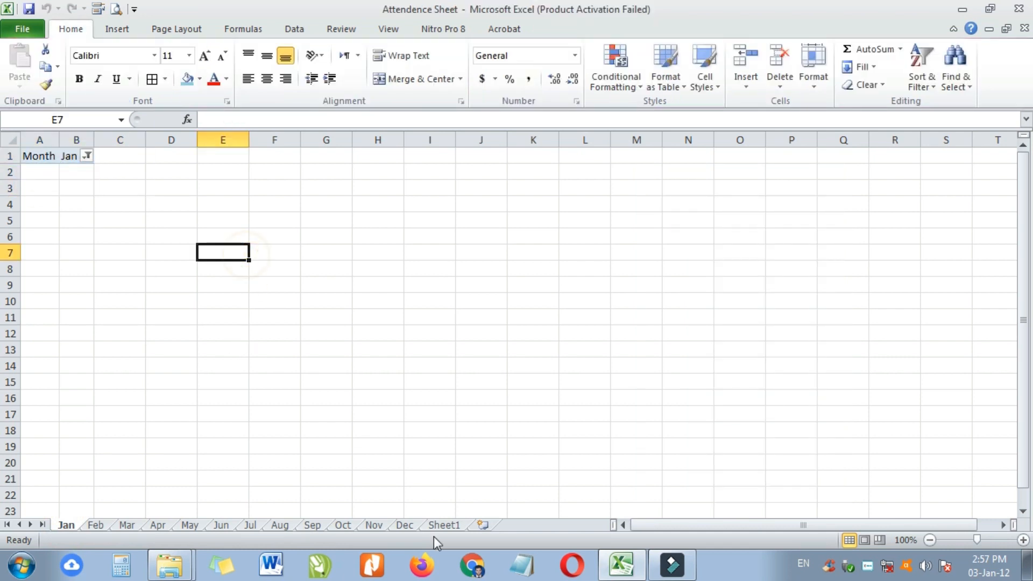
Close the PivotTable field list on Sheet1 and delete the Month PivotTable within AK3:AN8
{"action": "left_click", "coordinate": [446, 526]}
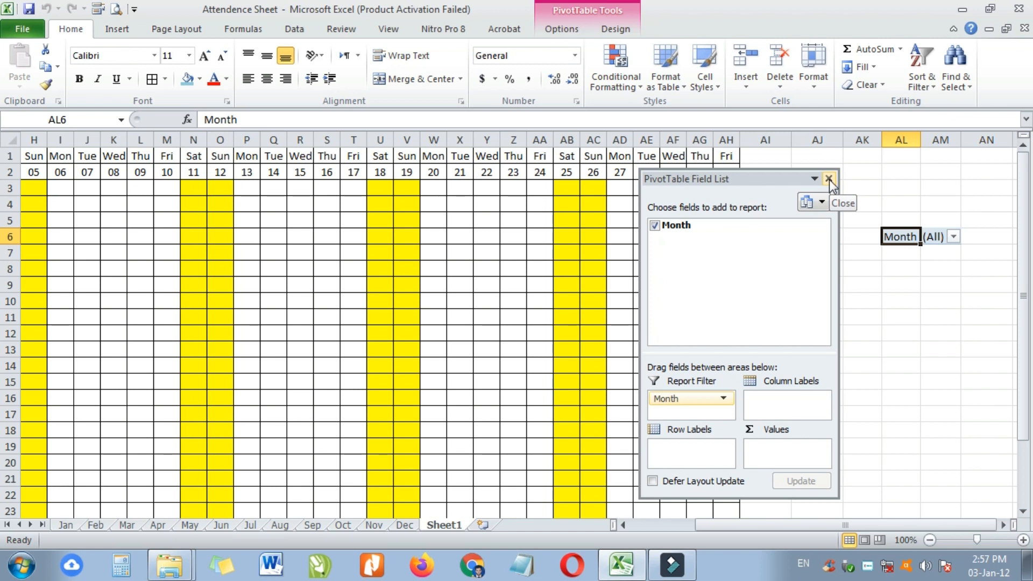
{"action": "left_click", "coordinate": [830, 180]}
{"action": "left_click_drag", "start_coordinate": [861, 183], "coordinate": [963, 265]}
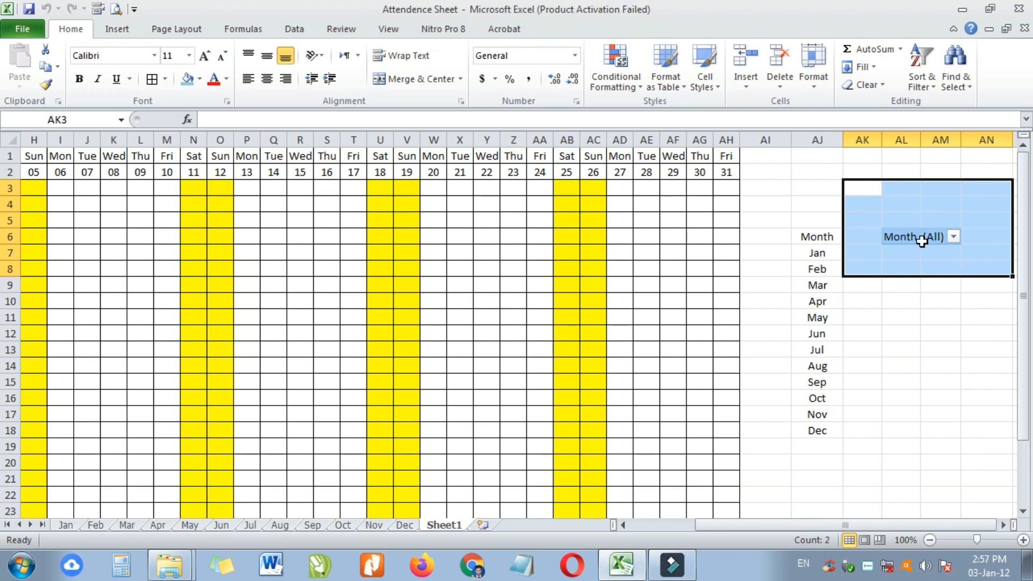
{"action": "key", "text": "Delete"}
{"action": "left_click", "coordinate": [943, 318]}
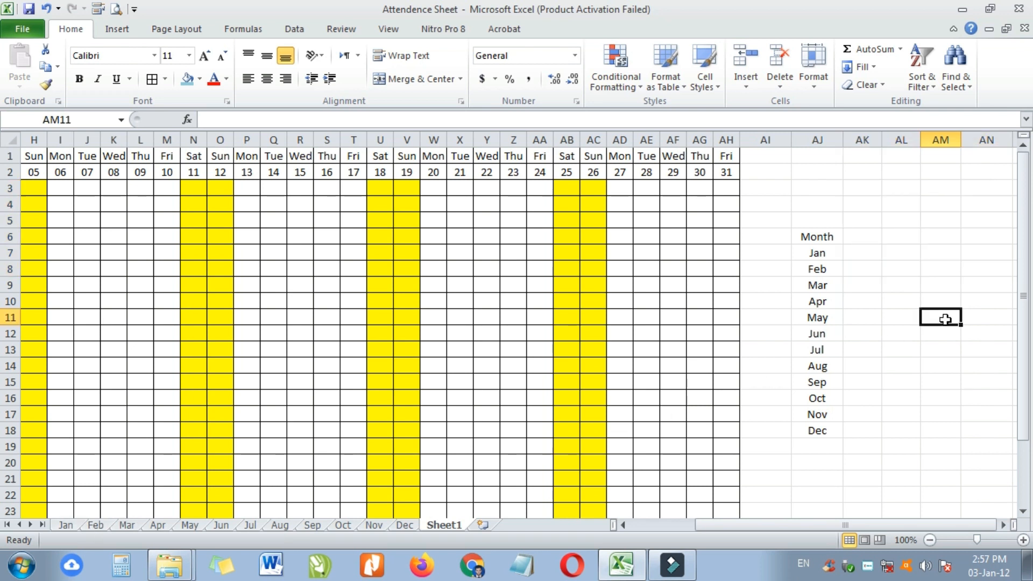
Group the worksheets Jan through Dec and delete the PivotTable contents in A1:C2 on all of them
{"action": "left_click", "coordinate": [66, 526]}
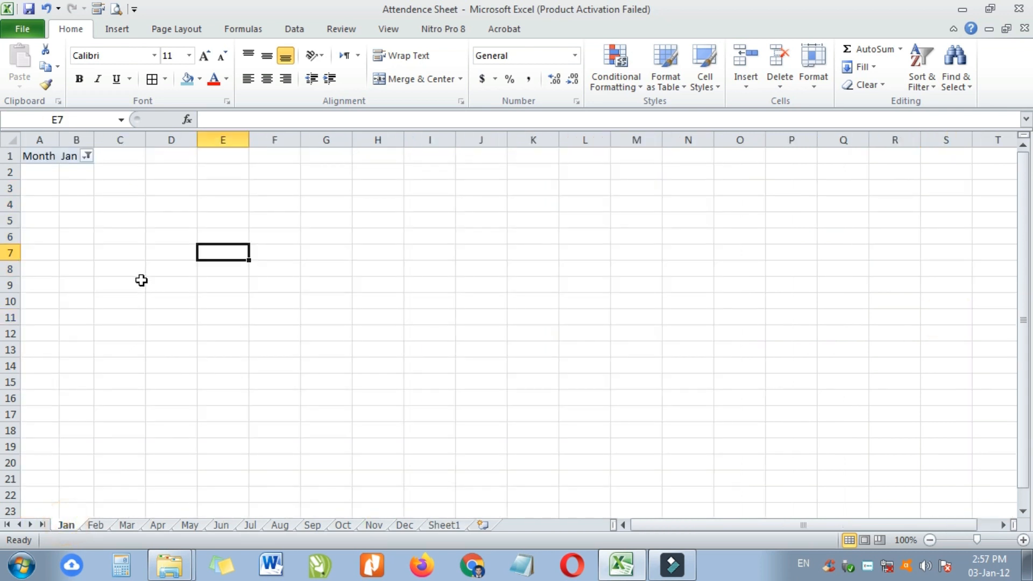
{"action": "left_click", "coordinate": [67, 306]}
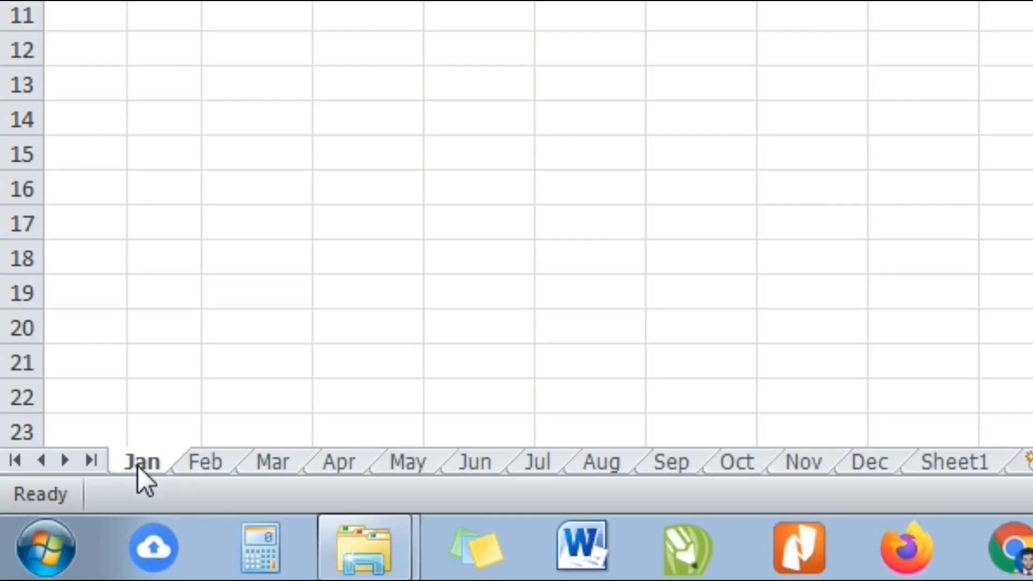
{"action": "left_click", "coordinate": [868, 469], "text": "shift"}
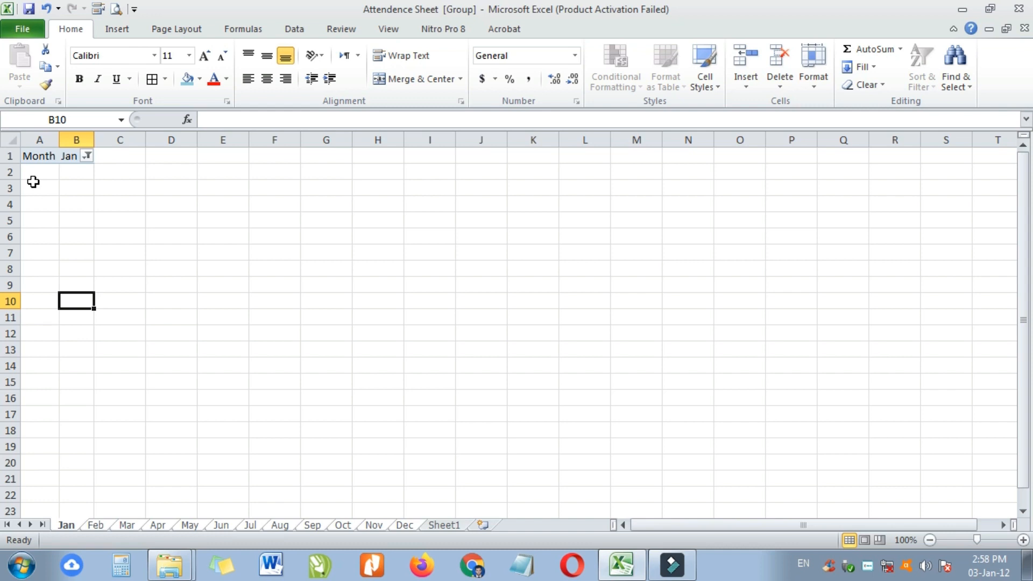
{"action": "left_click_drag", "start_coordinate": [32, 176], "coordinate": [97, 157]}
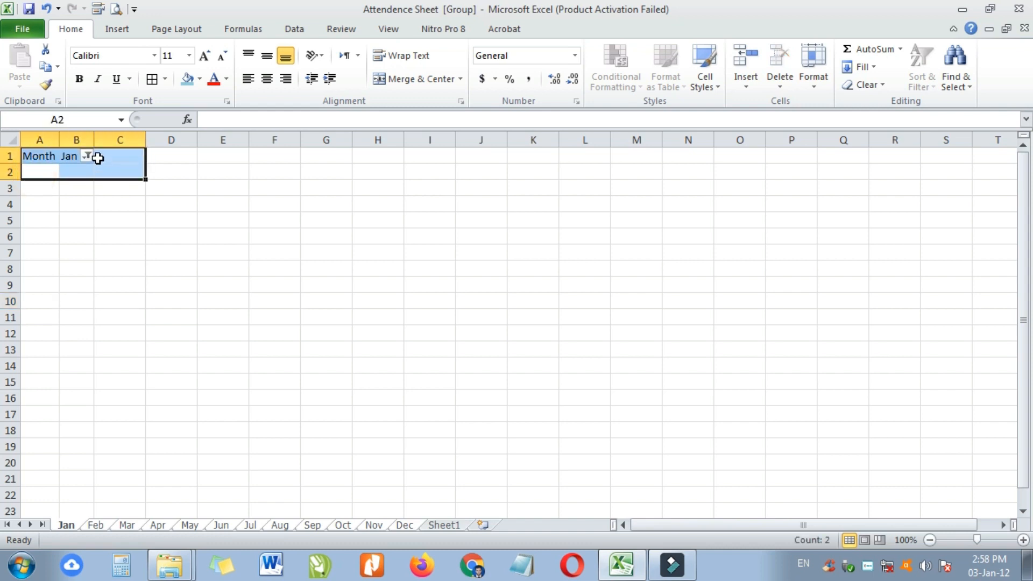
{"action": "key", "text": "Delete"}
Check the Feb, Mar, Apr and May worksheets for leftover PivotTable contents
{"action": "left_click", "coordinate": [96, 525]}
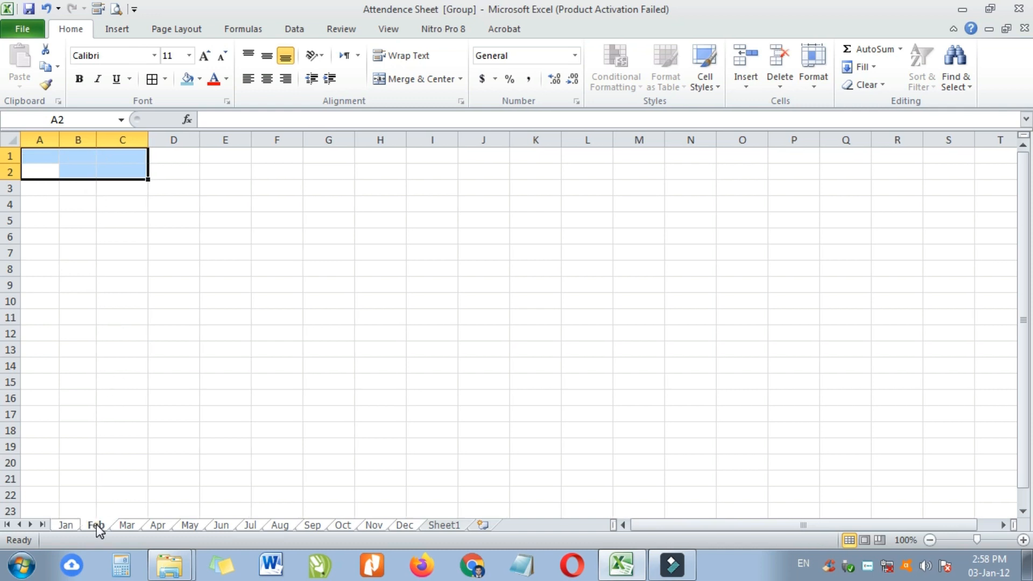
{"action": "left_click", "coordinate": [180, 245]}
{"action": "left_click", "coordinate": [128, 525]}
{"action": "left_click", "coordinate": [158, 525]}
{"action": "left_click", "coordinate": [190, 525]}
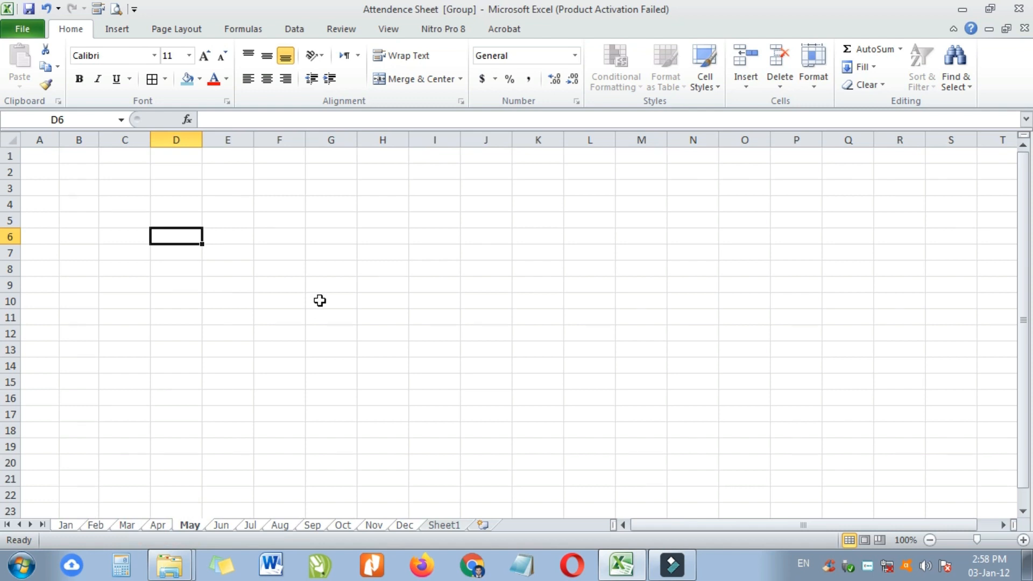
Copy the whole attendance table A1:AH24 on Sheet1, leaving out the separate month list in column AJ
{"action": "left_click", "coordinate": [444, 526]}
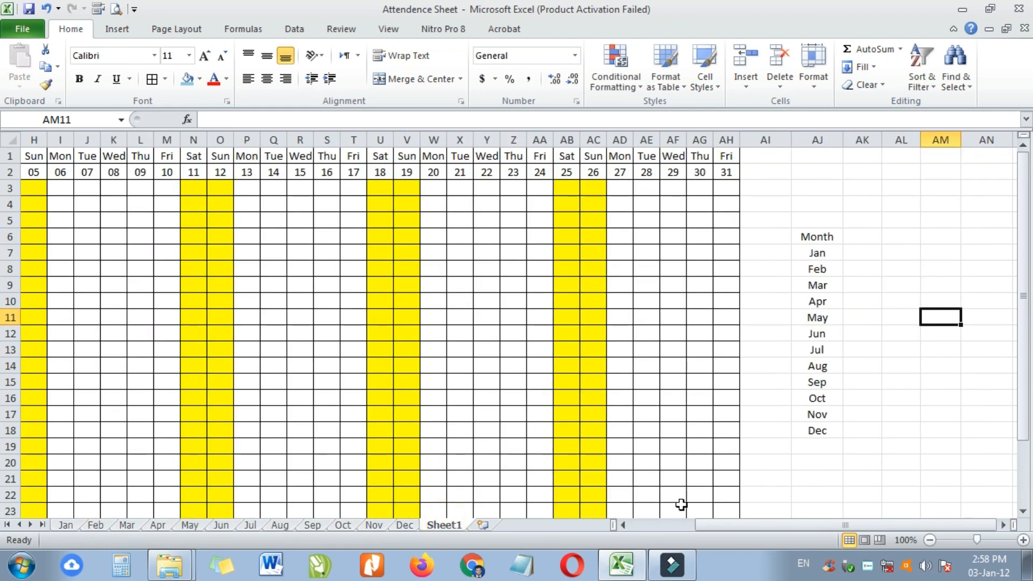
{"action": "left_click_drag", "start_coordinate": [753, 531], "coordinate": [625, 528]}
{"action": "left_click_drag", "start_coordinate": [751, 525], "coordinate": [788, 525]}
{"action": "left_click", "coordinate": [54, 155]}
{"action": "left_click_drag", "start_coordinate": [1027, 365], "coordinate": [1024, 431]}
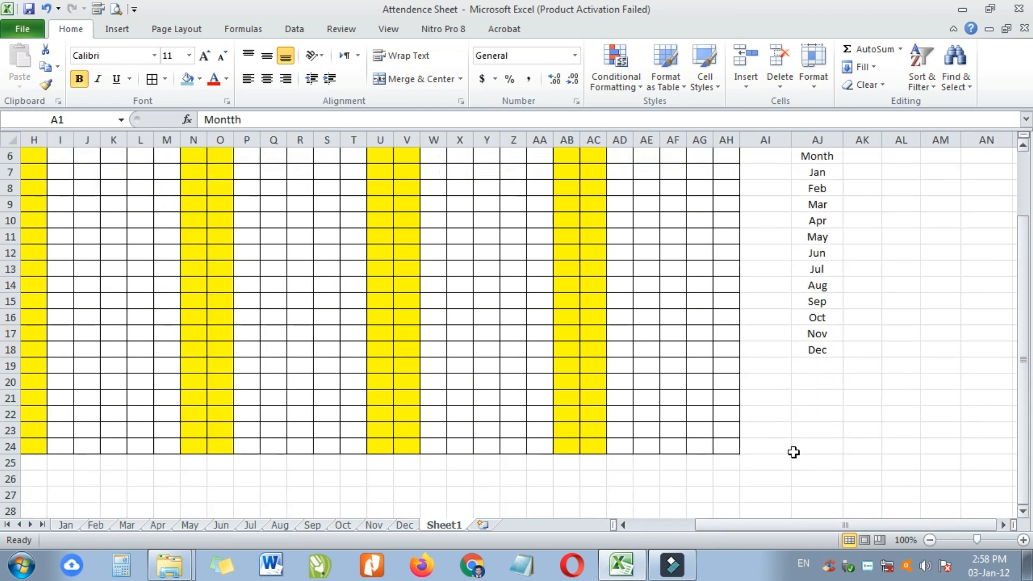
{"action": "left_click", "coordinate": [725, 446], "text": "shift"}
{"action": "scroll", "coordinate": [978, 370], "scroll_direction": "up", "scroll_amount": 2}
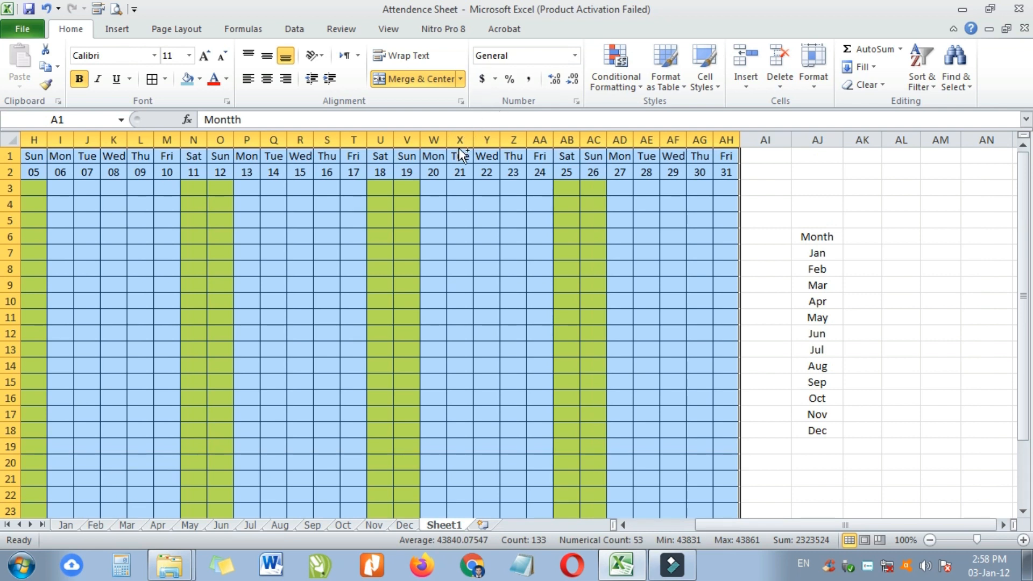
{"action": "key", "text": "ctrl+c"}
{"action": "right_click", "coordinate": [330, 159]}
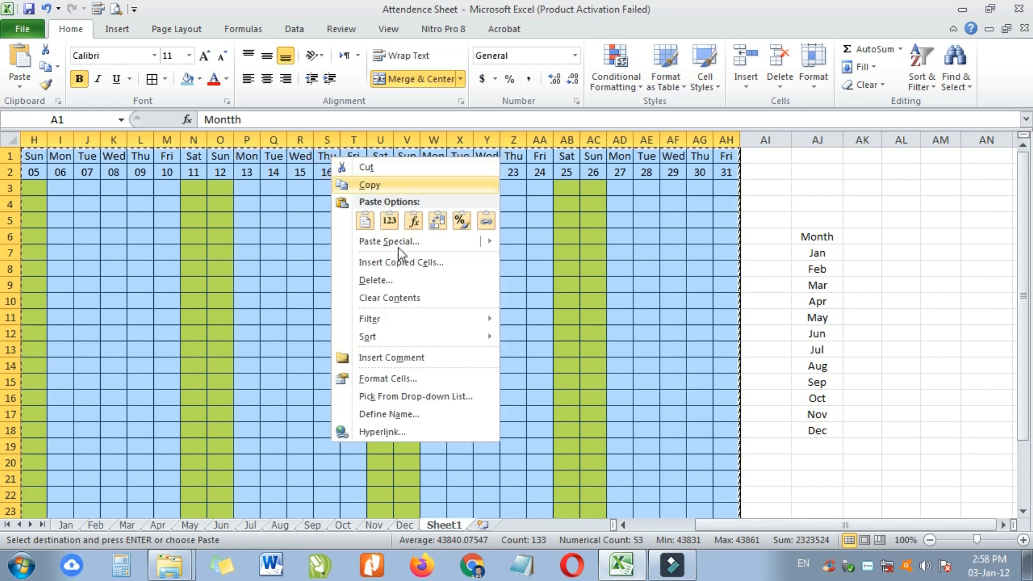
{"action": "key", "text": "Escape"}
{"action": "key", "text": "Escape"}
{"action": "key", "text": "ctrl+c"}
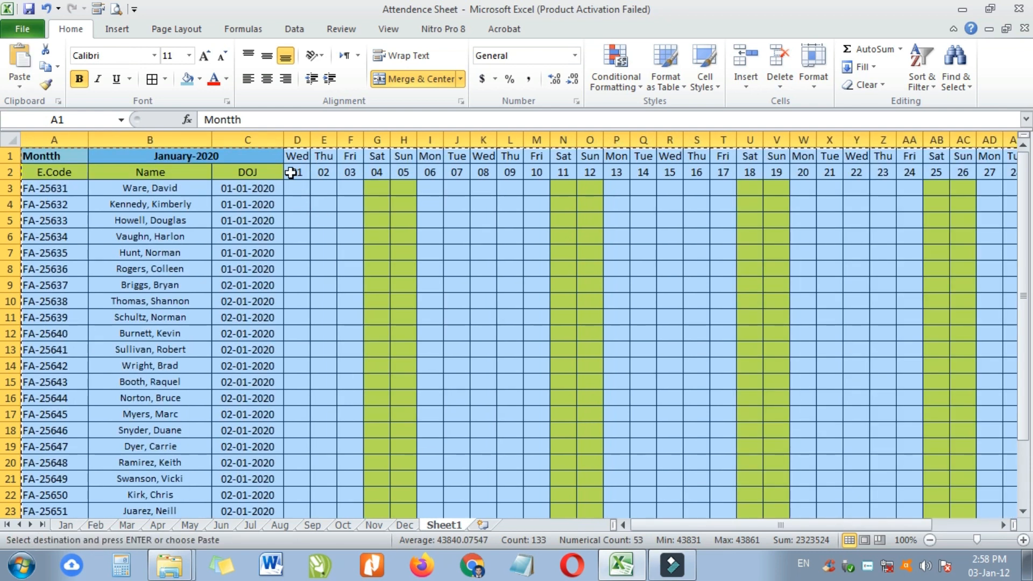
{"action": "right_click", "coordinate": [293, 171]}
{"action": "mouse_move", "coordinate": [417, 338]}
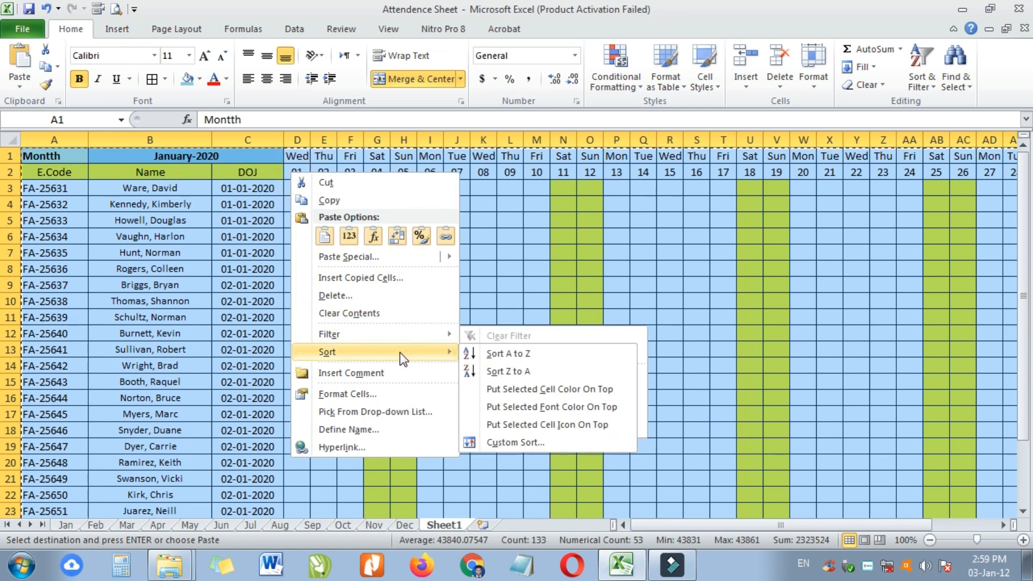
{"action": "left_click", "coordinate": [363, 202]}
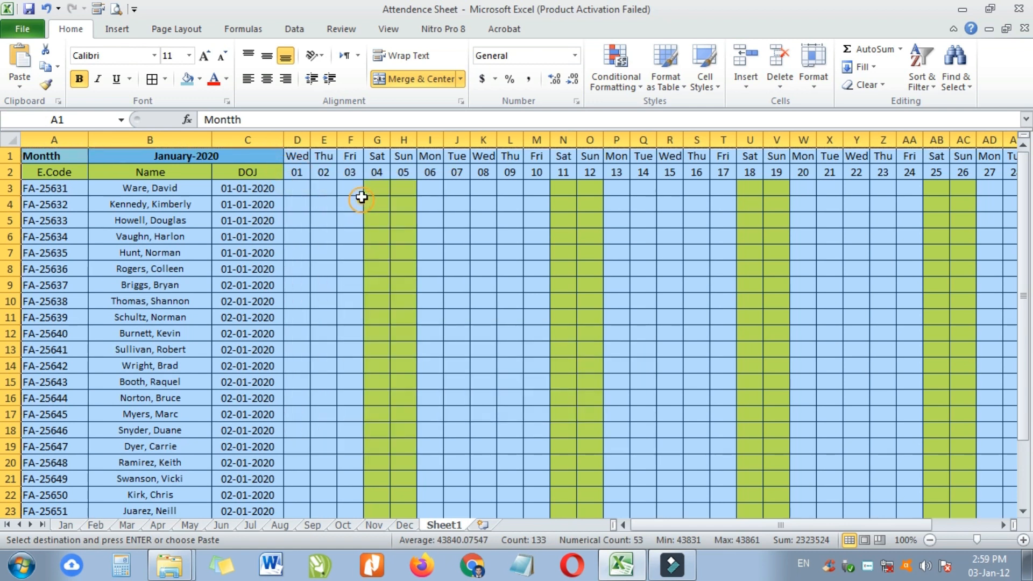
{"action": "left_click", "coordinate": [67, 526]}
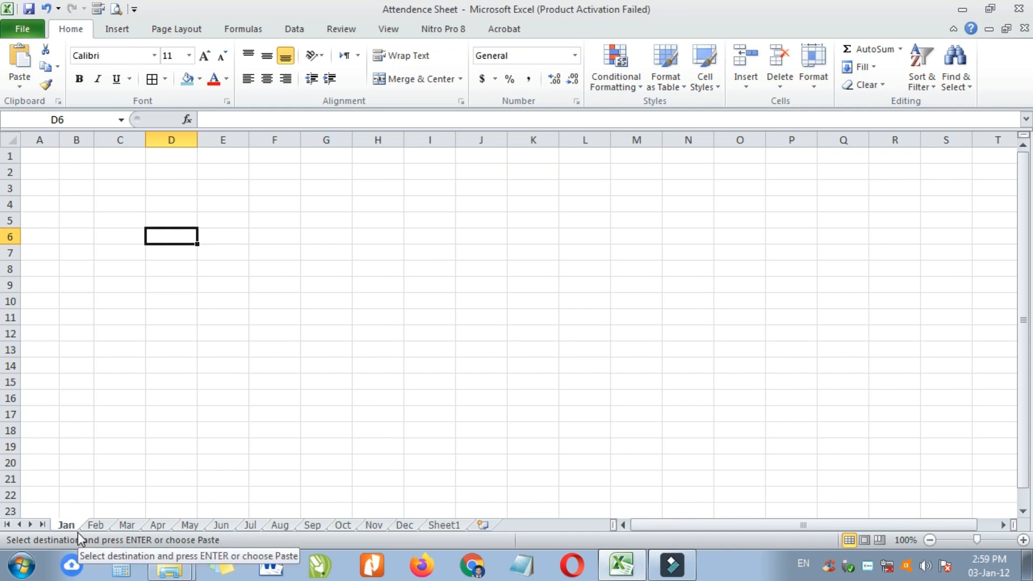
{"action": "left_click", "coordinate": [408, 525], "text": "shift"}
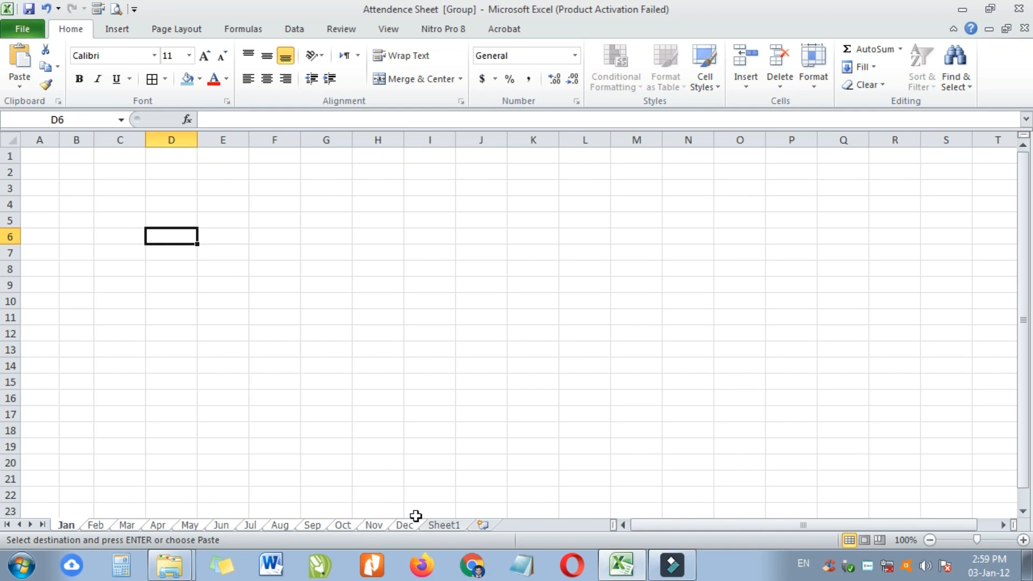
{"action": "left_click", "coordinate": [444, 525]}
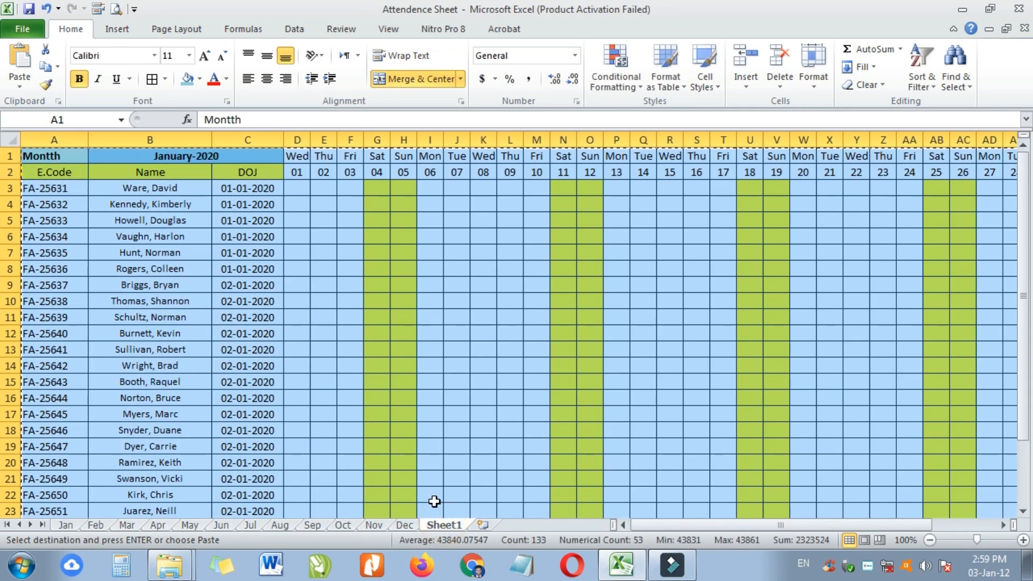
Group the worksheets Jan through Dec and paste only the column widths of the copied table at cell A1
{"action": "left_click", "coordinate": [65, 525]}
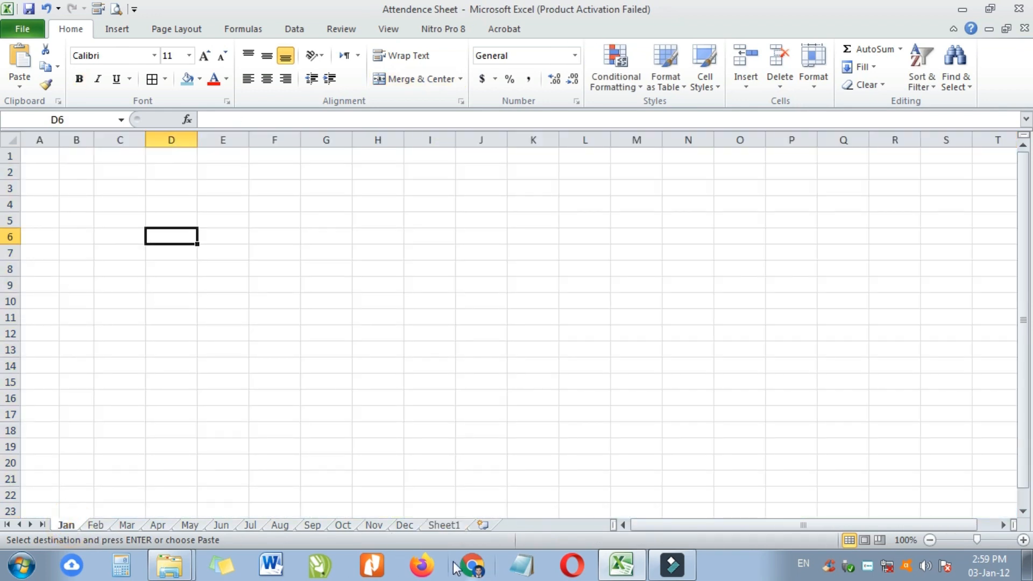
{"action": "left_click", "coordinate": [404, 525], "text": "shift"}
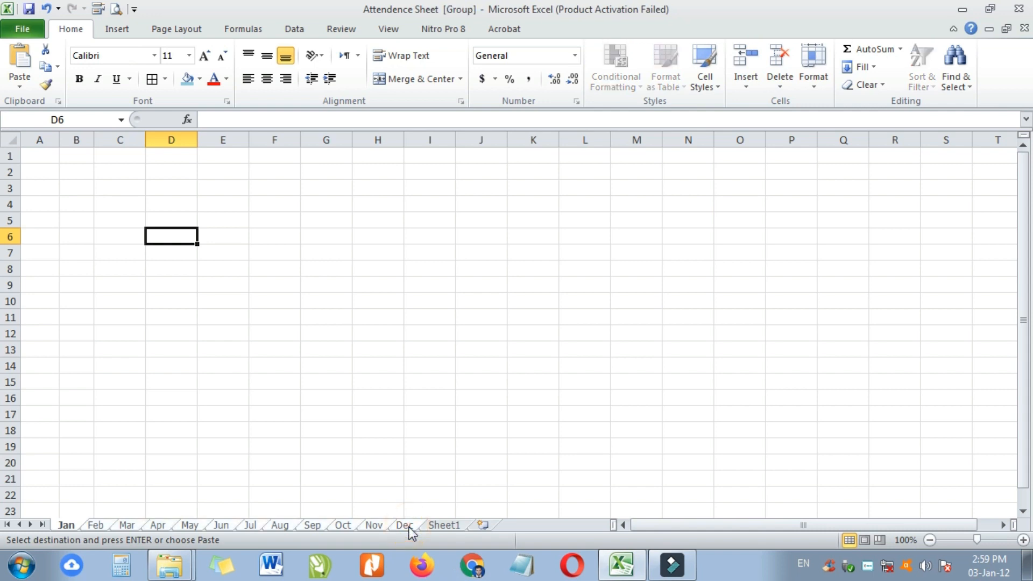
{"action": "left_click", "coordinate": [36, 157]}
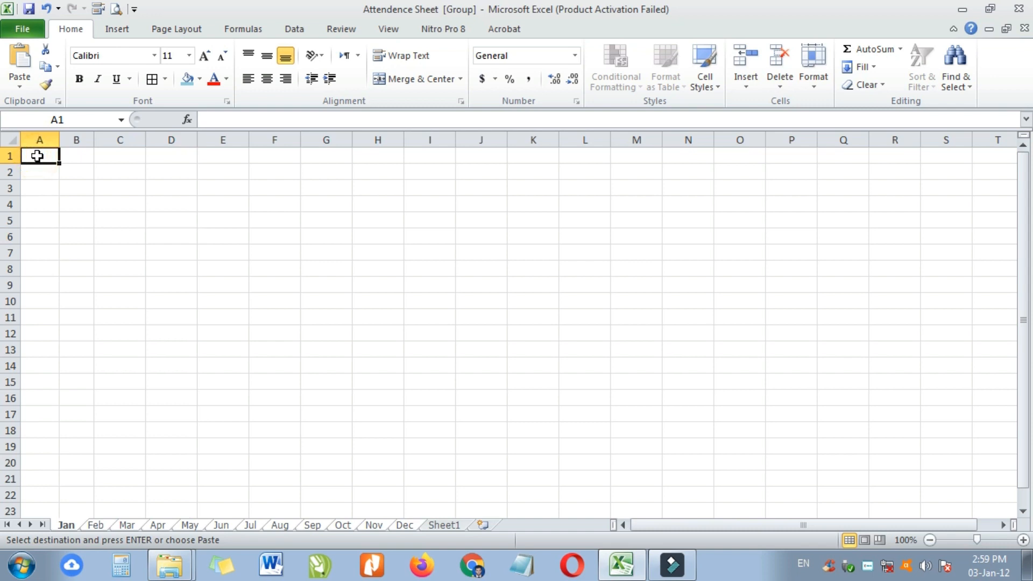
{"action": "right_click", "coordinate": [37, 156]}
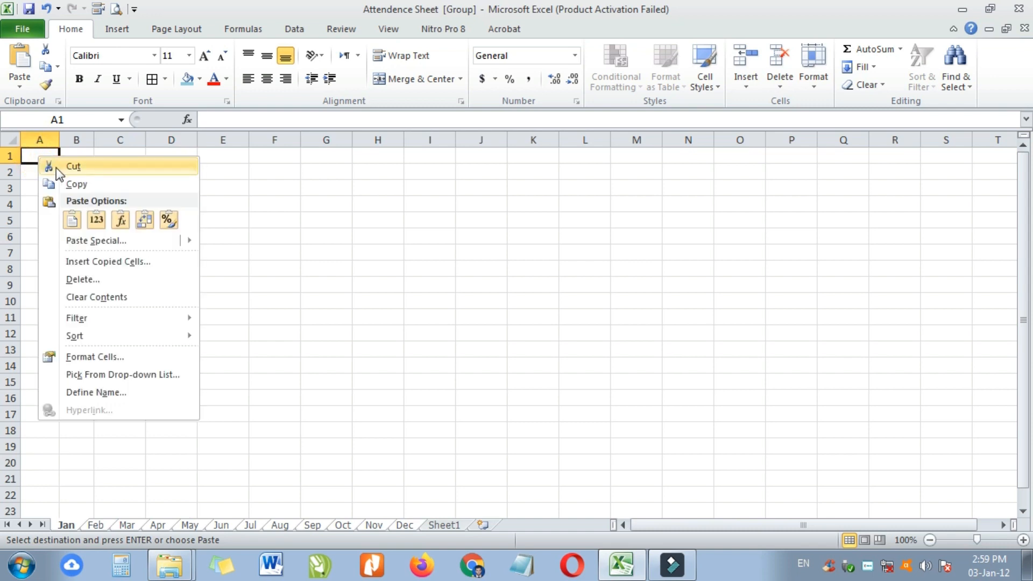
{"action": "mouse_move", "coordinate": [113, 245]}
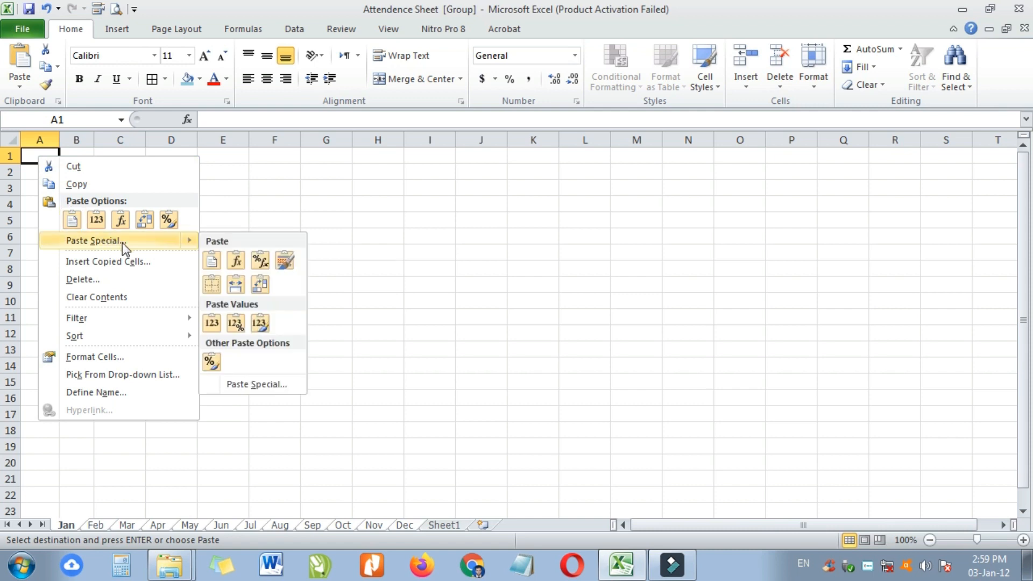
{"action": "left_click", "coordinate": [279, 386]}
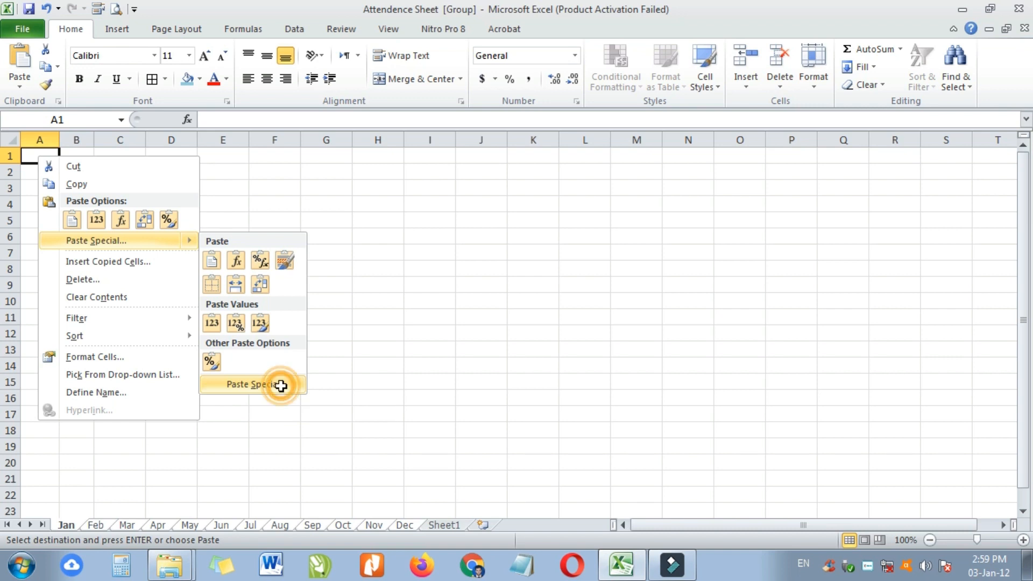
{"action": "left_click_drag", "start_coordinate": [300, 254], "coordinate": [459, 188]}
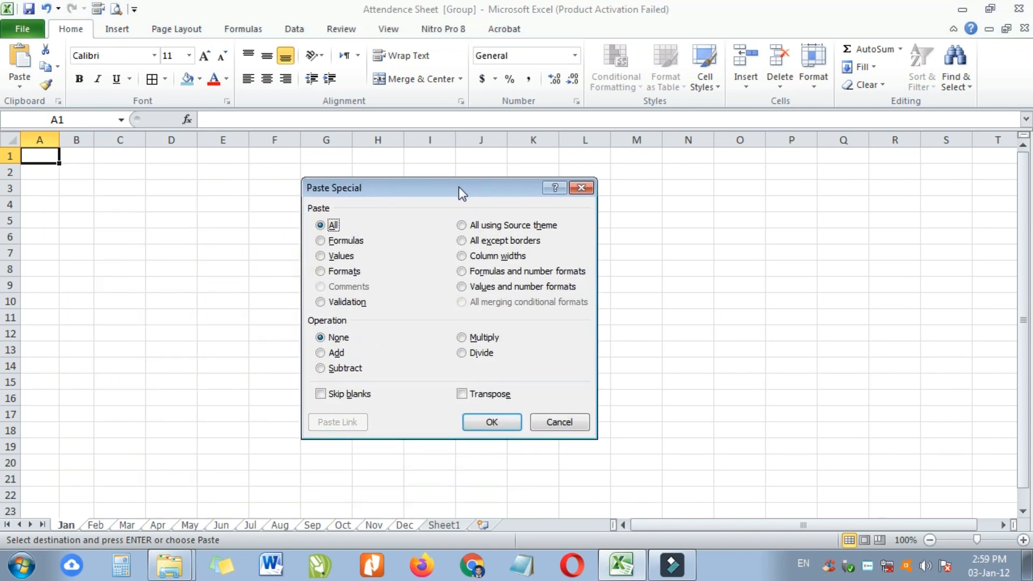
{"action": "left_click", "coordinate": [461, 256]}
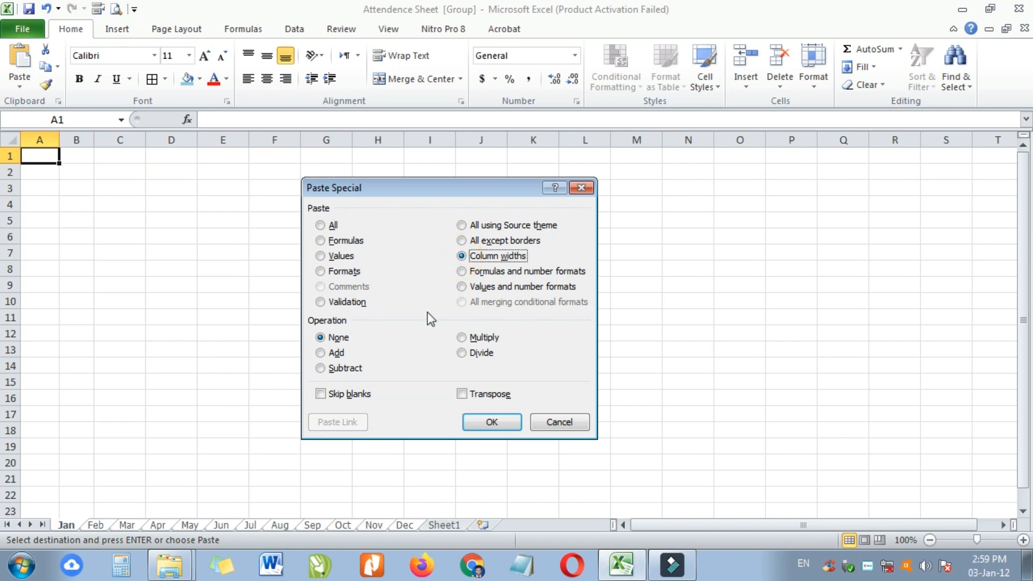
{"action": "left_click", "coordinate": [493, 423]}
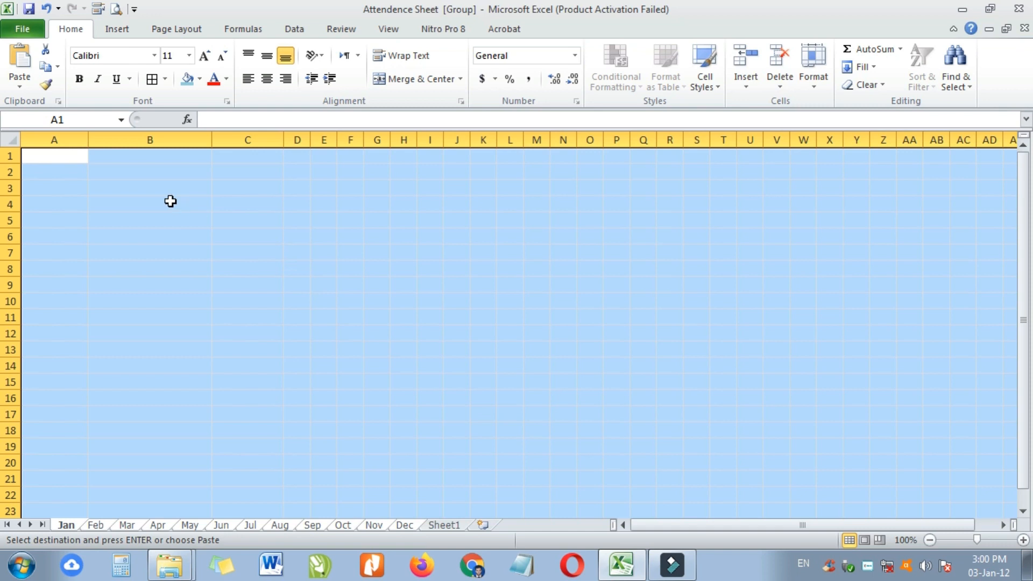
Check the pasted column widths on the Jan and Feb worksheets and compare them with the table on Sheet1
{"action": "left_click", "coordinate": [80, 204]}
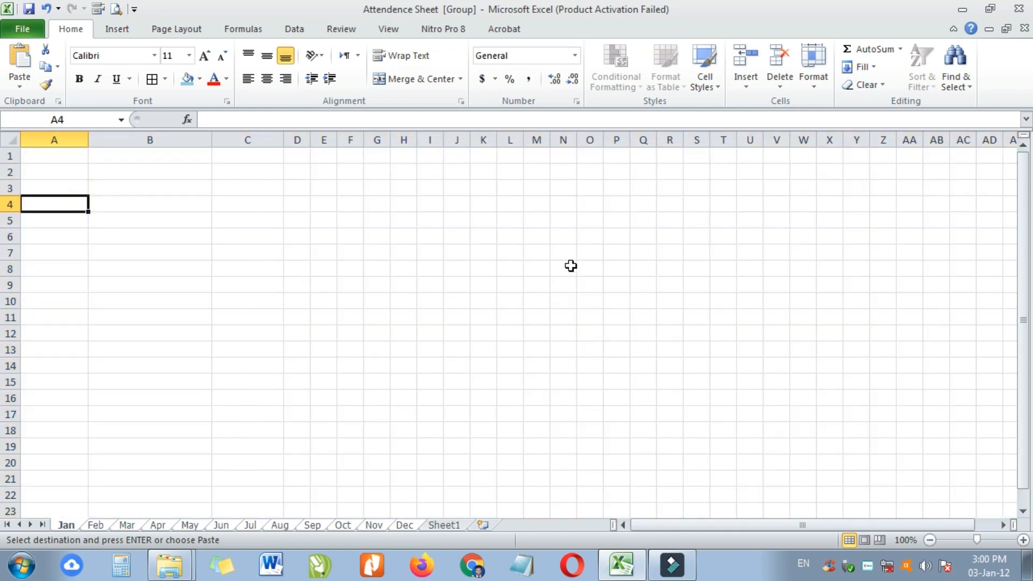
{"action": "left_click", "coordinate": [95, 525]}
{"action": "left_click", "coordinate": [193, 186]}
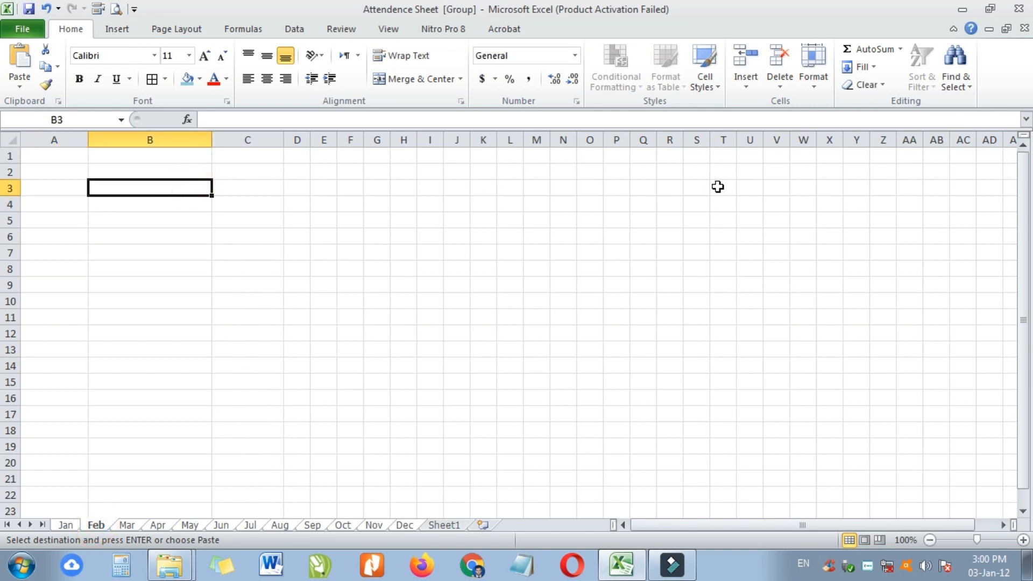
{"action": "left_click", "coordinate": [450, 526]}
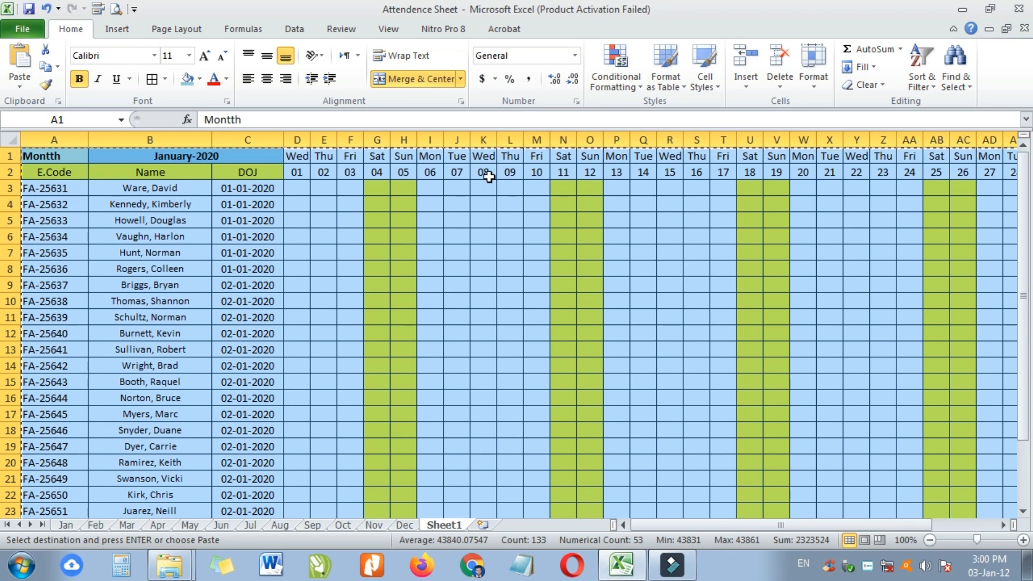
{"action": "left_click", "coordinate": [67, 526]}
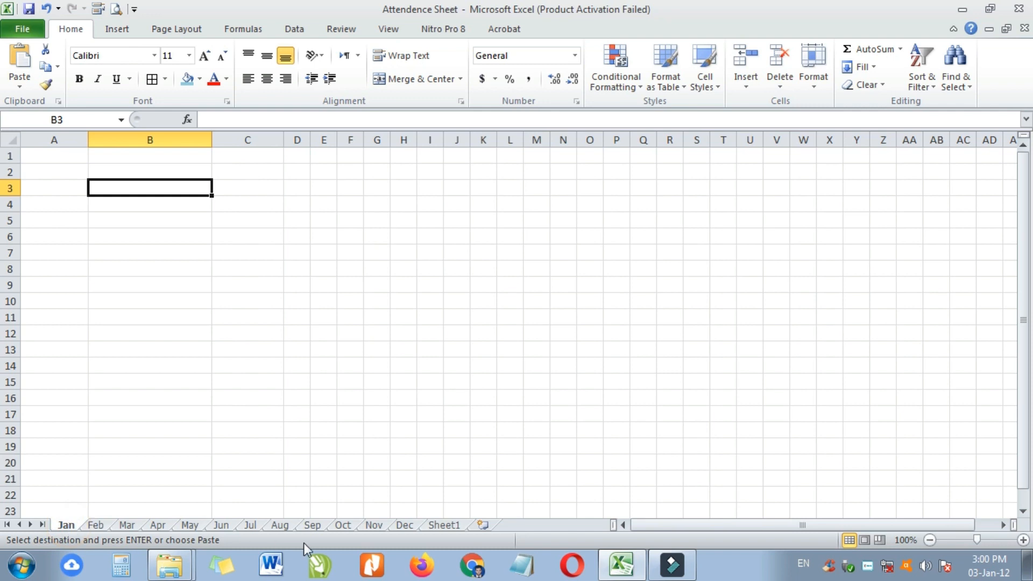
{"action": "left_click", "coordinate": [405, 525], "text": "shift"}
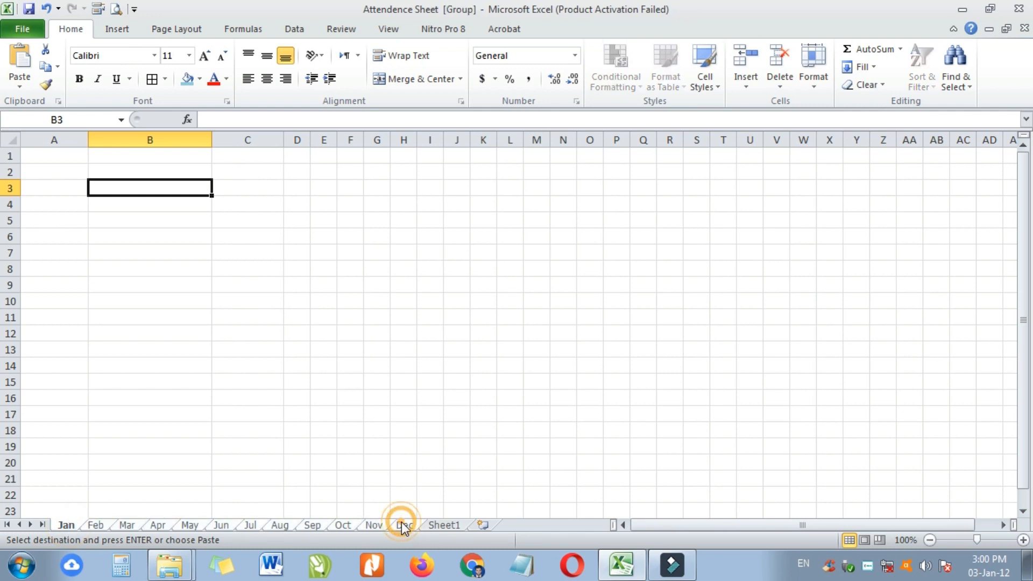
{"action": "left_click", "coordinate": [106, 367]}
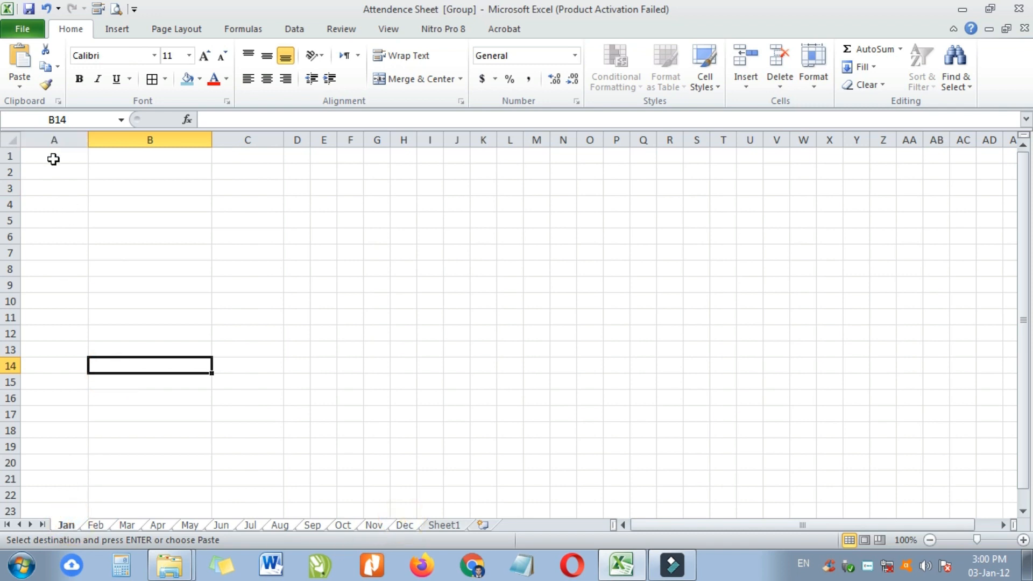
{"action": "left_click", "coordinate": [53, 159]}
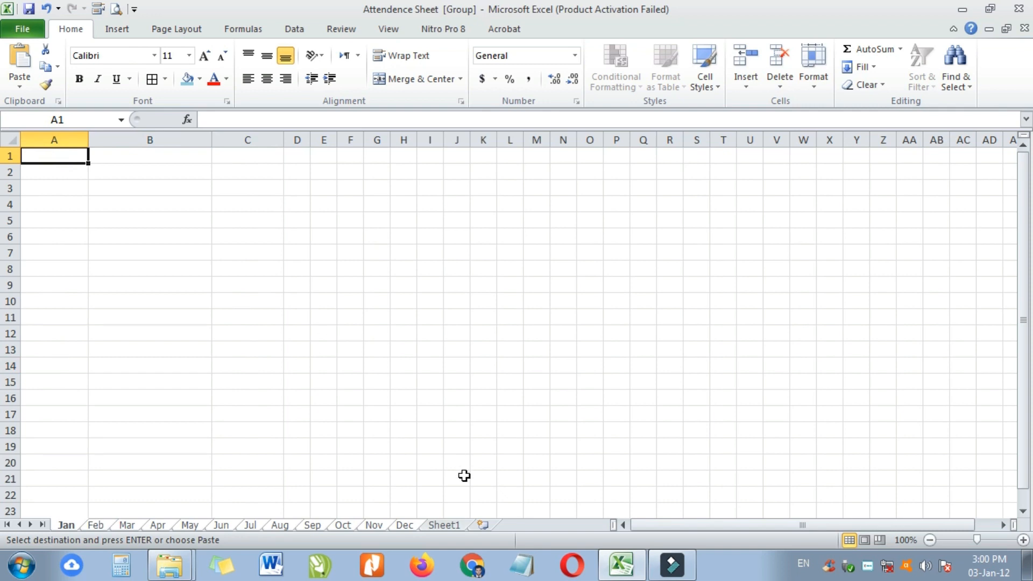
{"action": "left_click", "coordinate": [449, 525]}
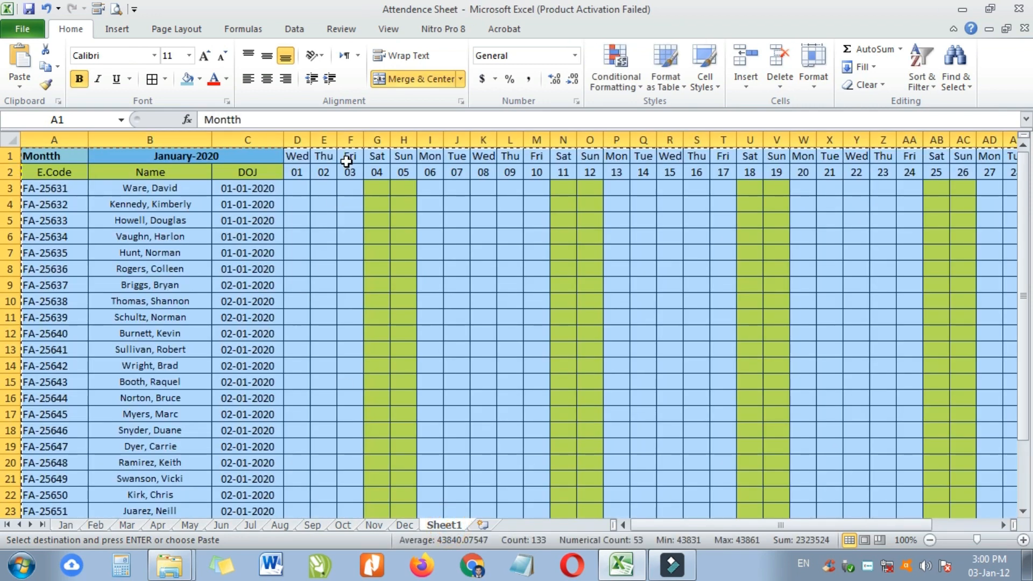
{"action": "scroll", "coordinate": [600, 291], "scroll_direction": "down", "scroll_amount": 6}
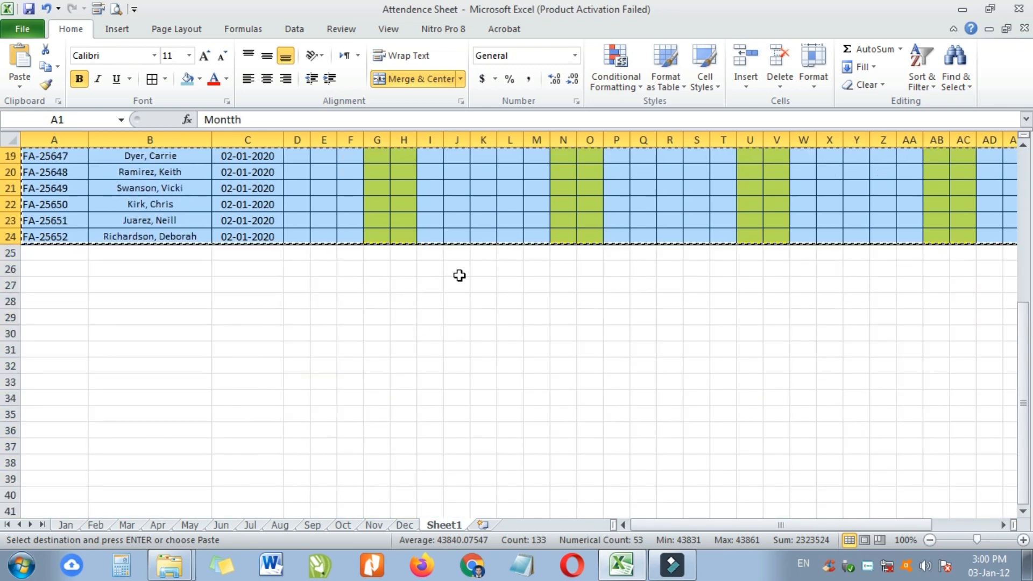
{"action": "scroll", "coordinate": [500, 373], "scroll_direction": "up", "scroll_amount": 6}
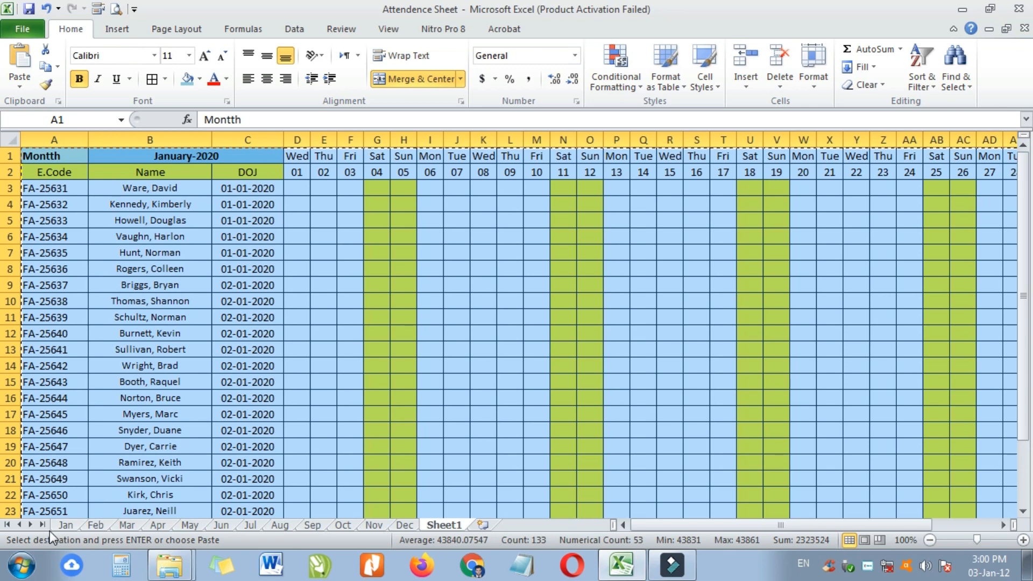
Group the worksheets Jan through Dec and paste the full copied attendance table at cell A1 on all of them
{"action": "left_click", "coordinate": [66, 526]}
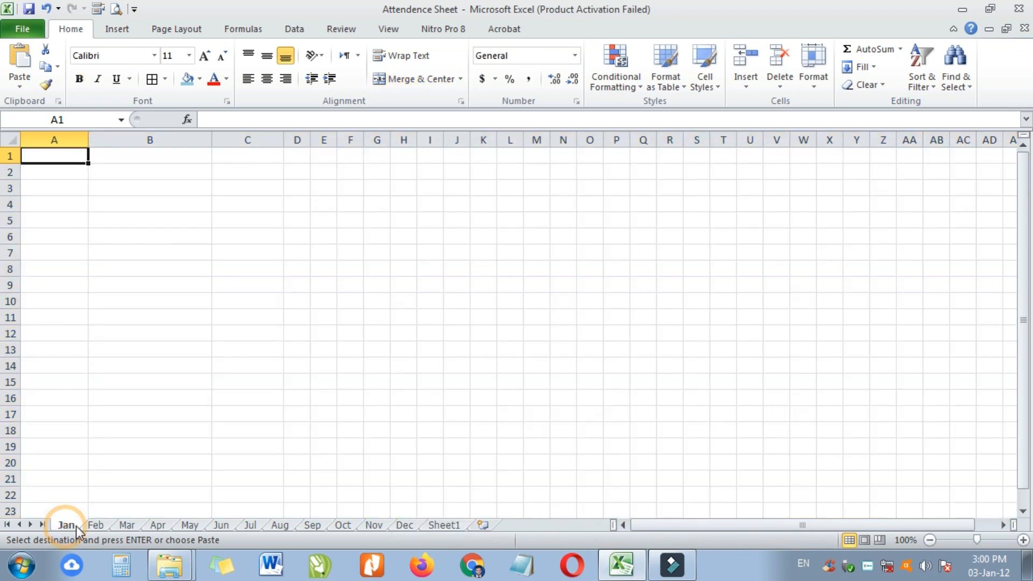
{"action": "left_click", "coordinate": [412, 525], "text": "shift"}
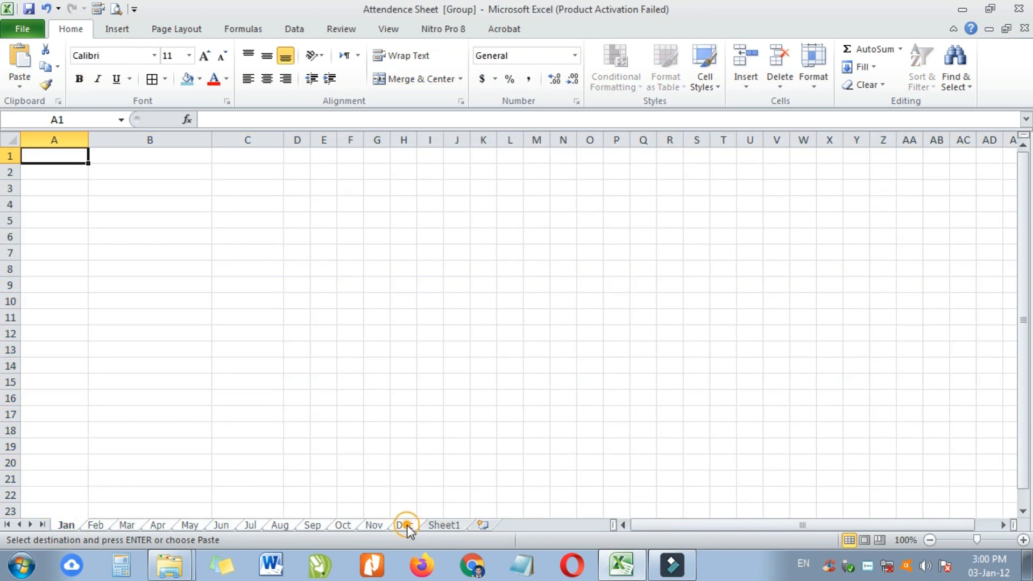
{"action": "right_click", "coordinate": [55, 155]}
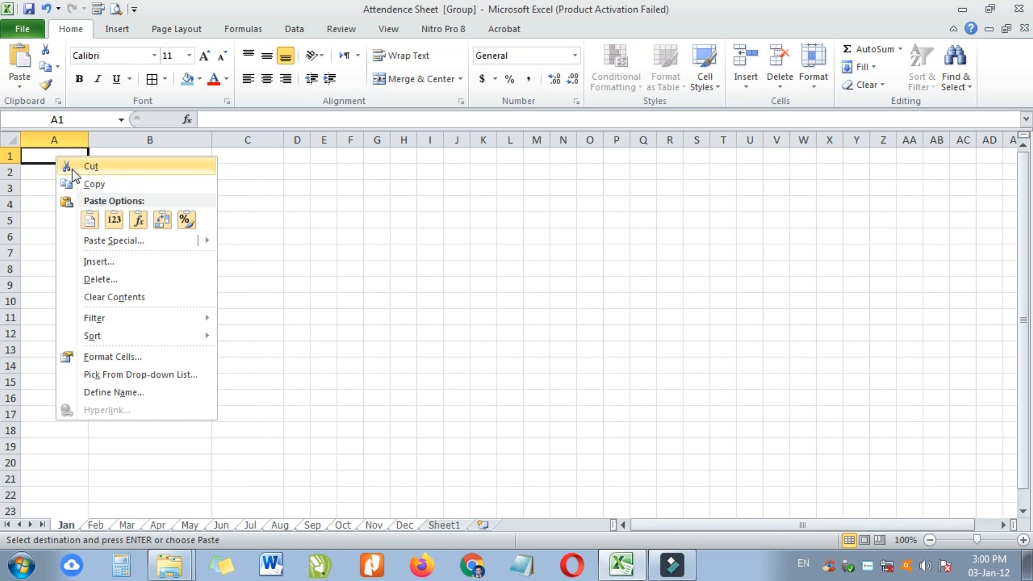
{"action": "mouse_move", "coordinate": [187, 251]}
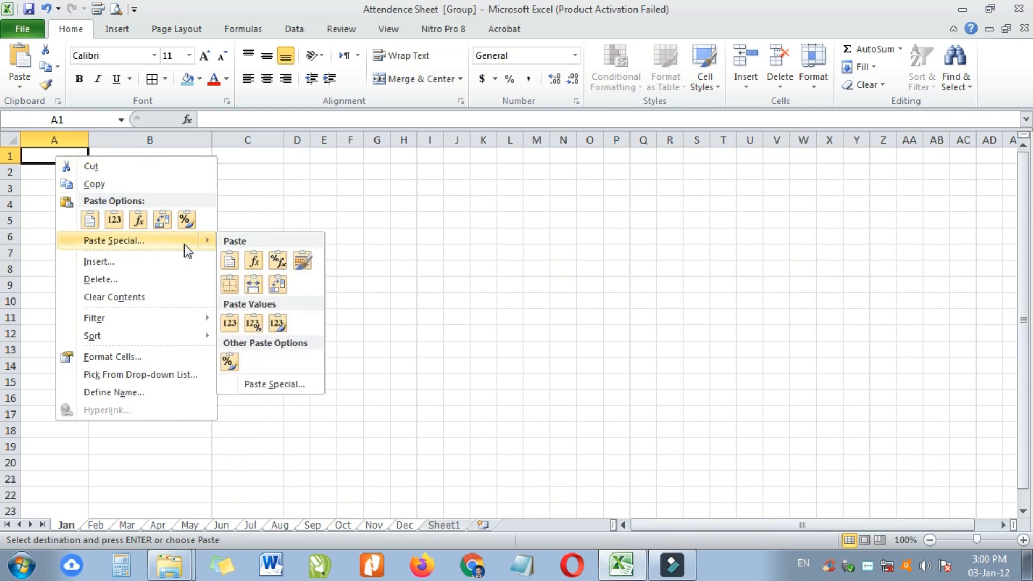
{"action": "left_click", "coordinate": [230, 262]}
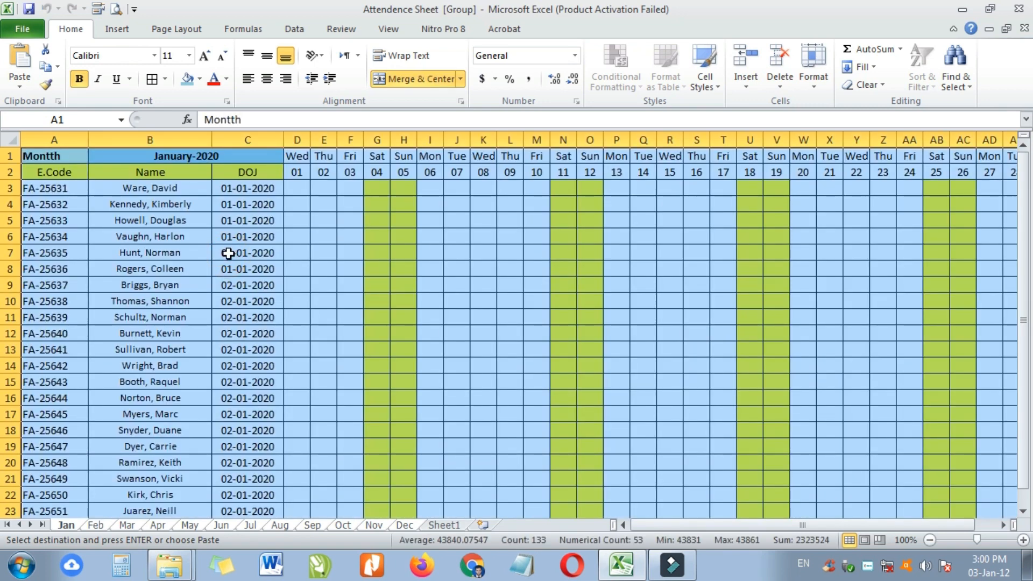
Check the pasted attendance table on the Feb, Mar, Apr, May and Jun worksheets
{"action": "left_click", "coordinate": [206, 300]}
{"action": "left_click", "coordinate": [96, 525]}
{"action": "left_click", "coordinate": [127, 525]}
{"action": "left_click", "coordinate": [158, 525]}
{"action": "left_click", "coordinate": [188, 525]}
{"action": "left_click", "coordinate": [221, 525]}
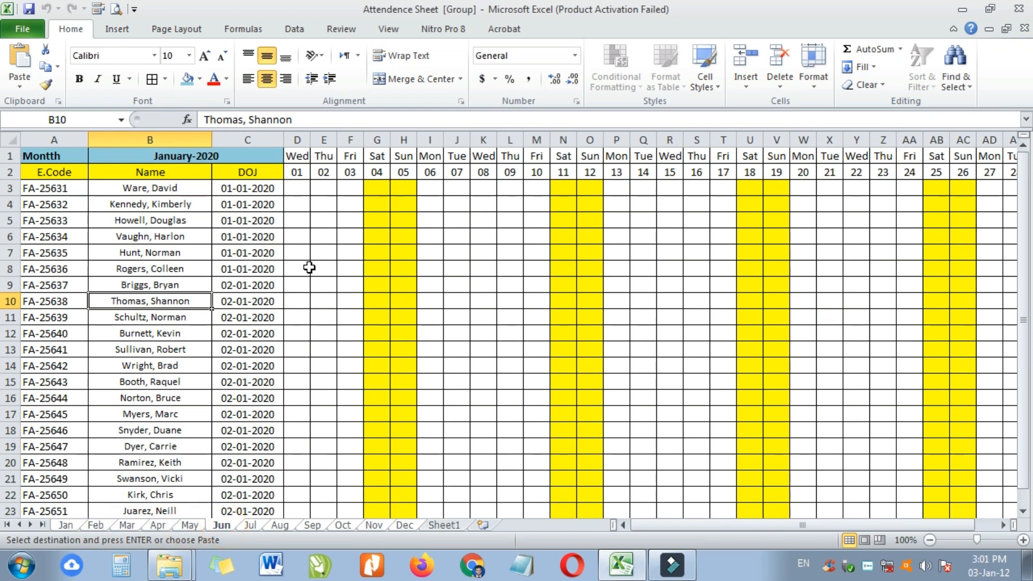
Enter A in cell D3 on the Jan worksheet while the month sheets are grouped, and check the same cell on Feb and Apr
{"action": "left_click", "coordinate": [65, 526]}
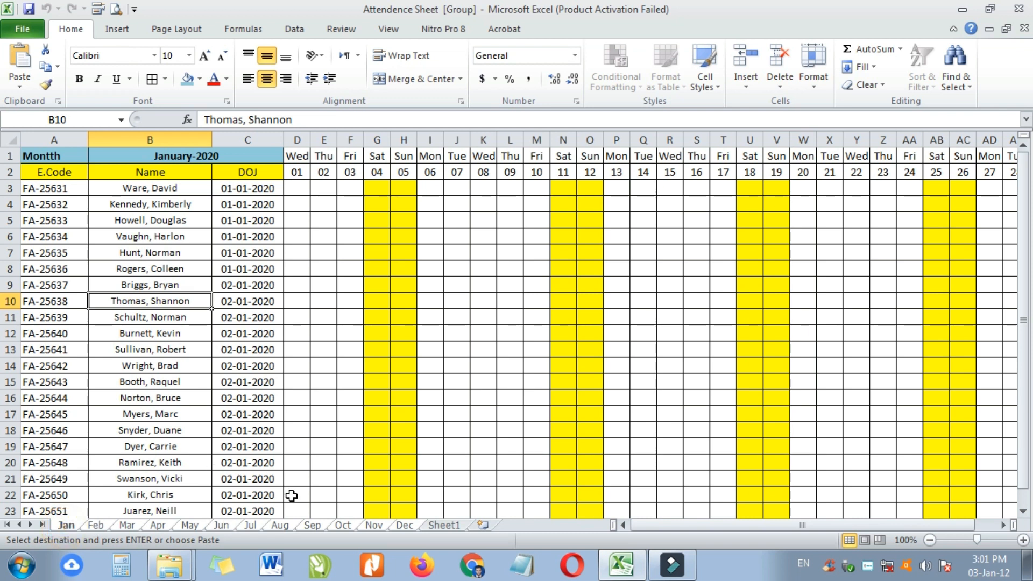
{"action": "scroll", "coordinate": [313, 504], "scroll_direction": "down", "scroll_amount": 2}
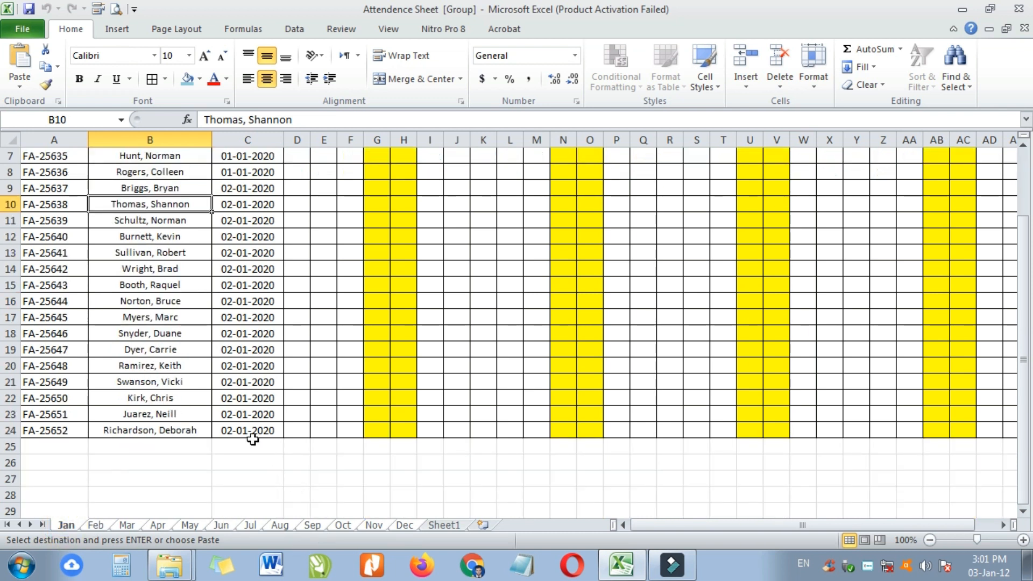
{"action": "scroll", "coordinate": [295, 292], "scroll_direction": "up", "scroll_amount": 2}
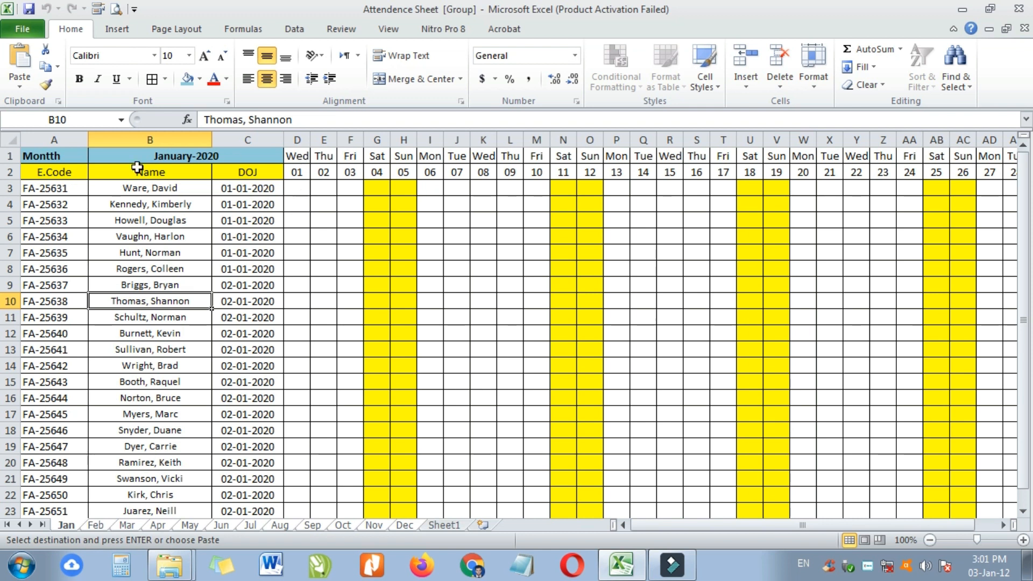
{"action": "left_click", "coordinate": [303, 187]}
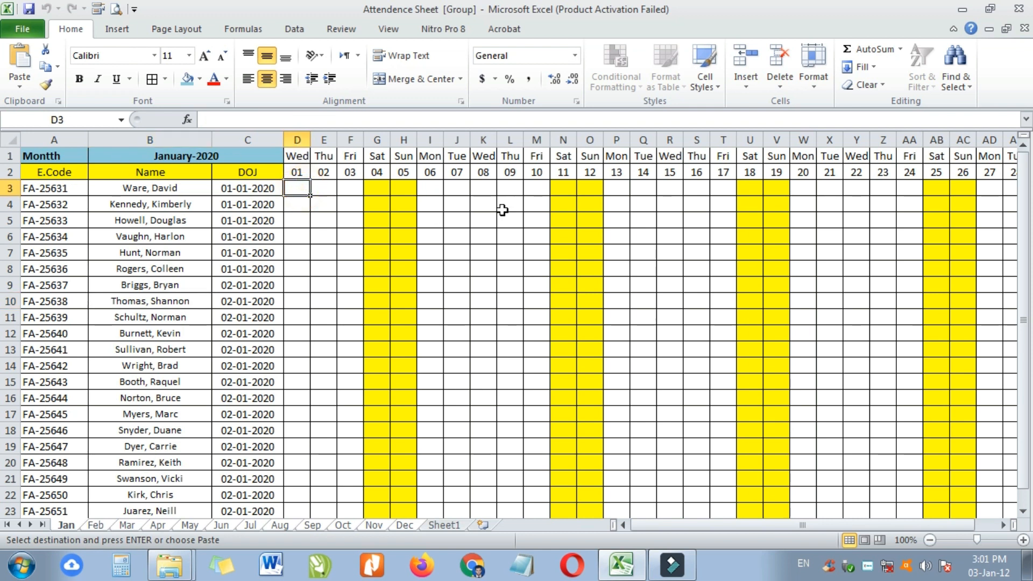
{"action": "type", "text": "A"}
{"action": "key", "text": "Return"}
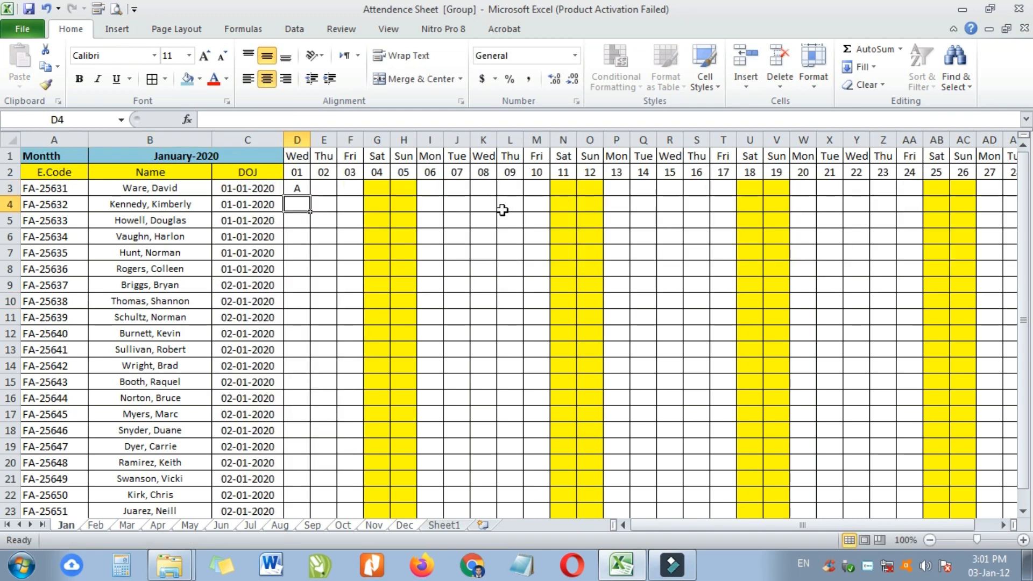
{"action": "left_click", "coordinate": [129, 524]}
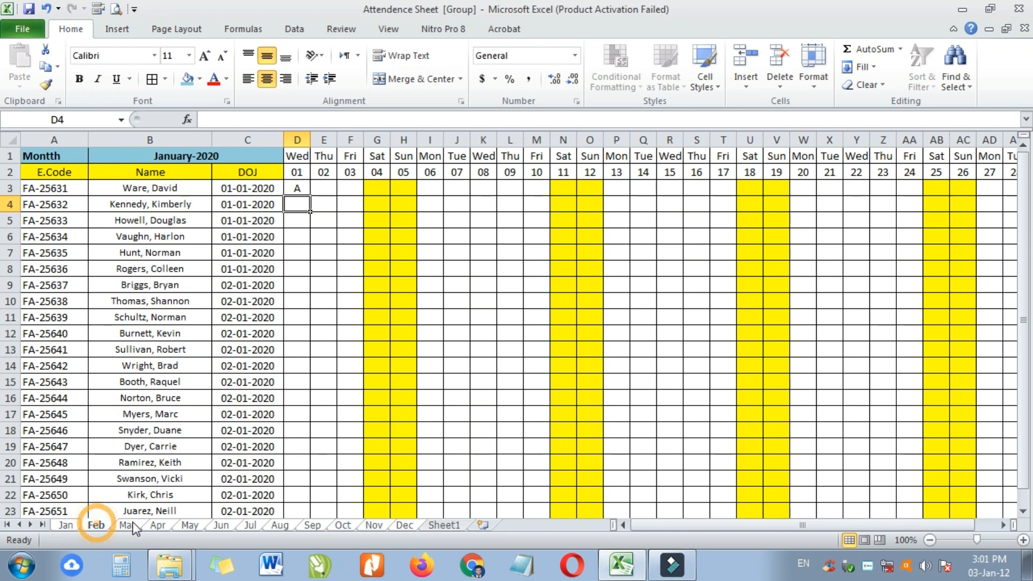
{"action": "left_click", "coordinate": [157, 526]}
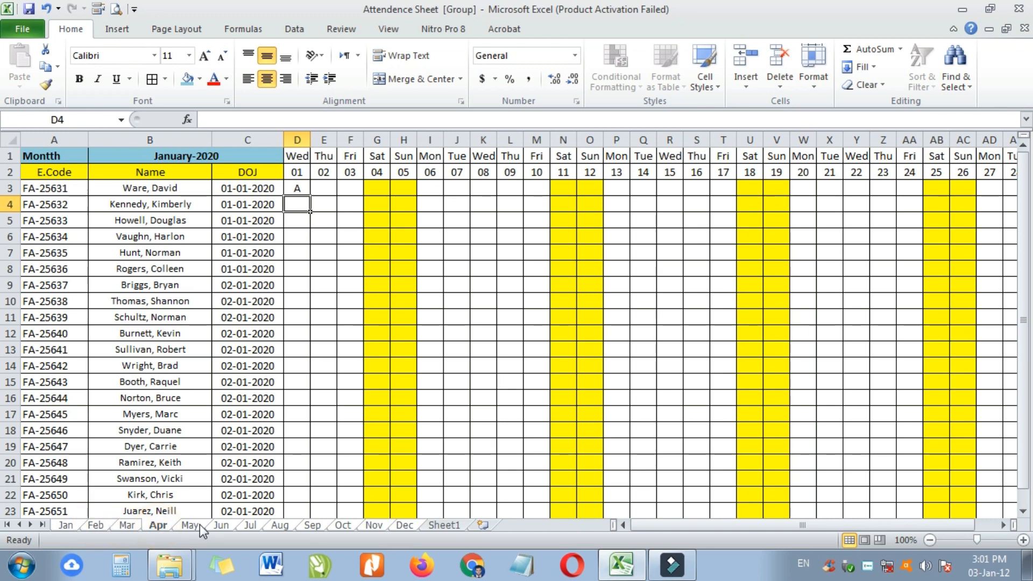
Clear cell D3 on the Jan worksheet for the whole group, and ungroup the worksheets
{"action": "left_click", "coordinate": [63, 524]}
{"action": "left_click", "coordinate": [295, 189]}
{"action": "key", "text": "Delete"}
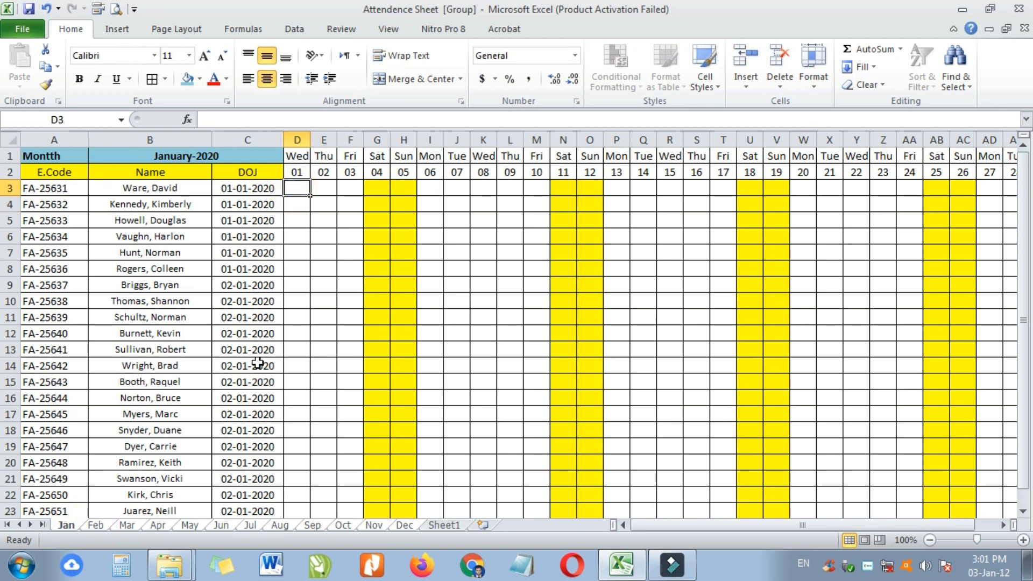
{"action": "right_click", "coordinate": [66, 525]}
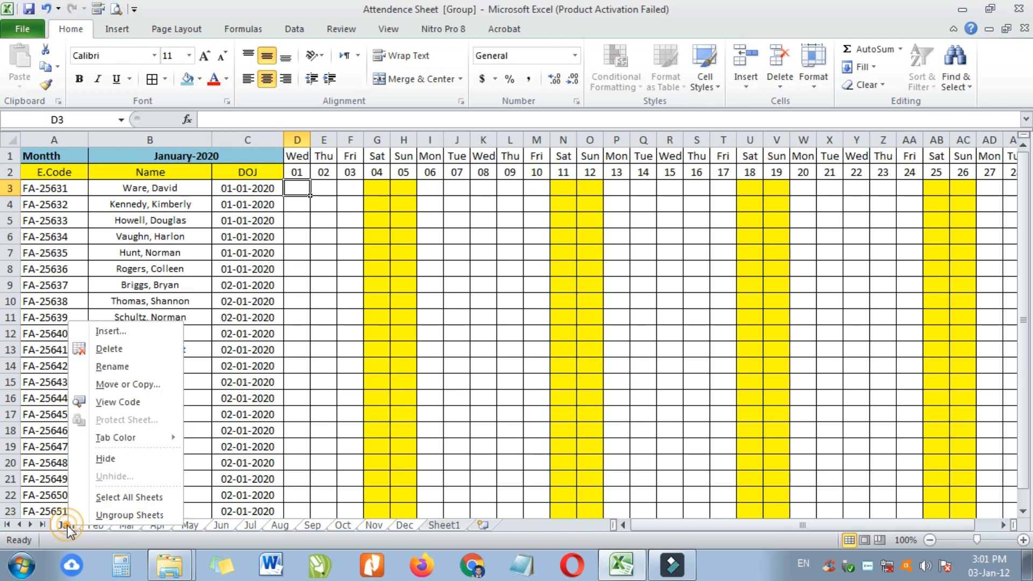
{"action": "left_click", "coordinate": [123, 516]}
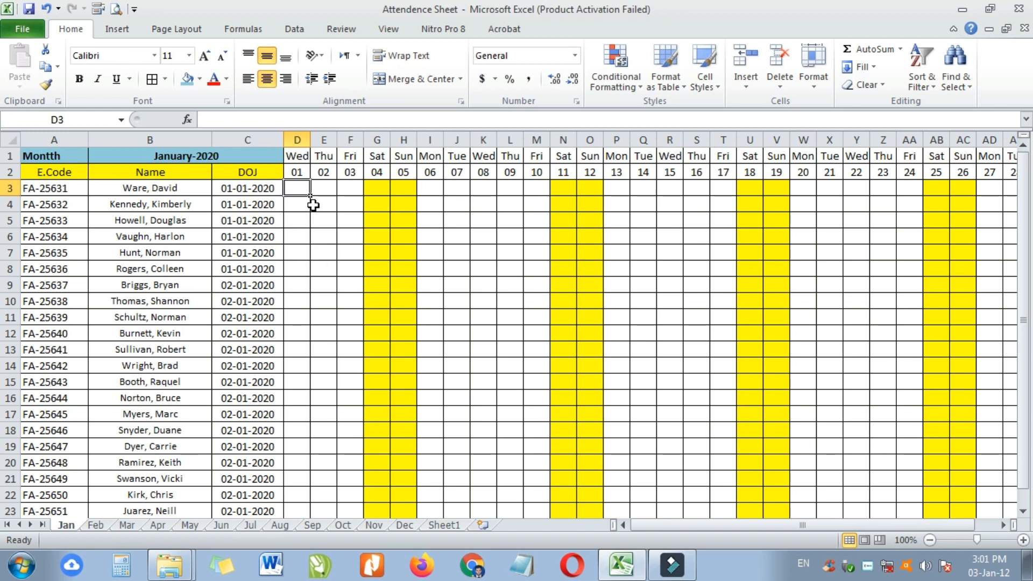
Enter a in cell D3 on the ungrouped Jan worksheet only, and check the same cell on the Feb worksheet
{"action": "type", "text": "a"}
{"action": "key", "text": "Return"}
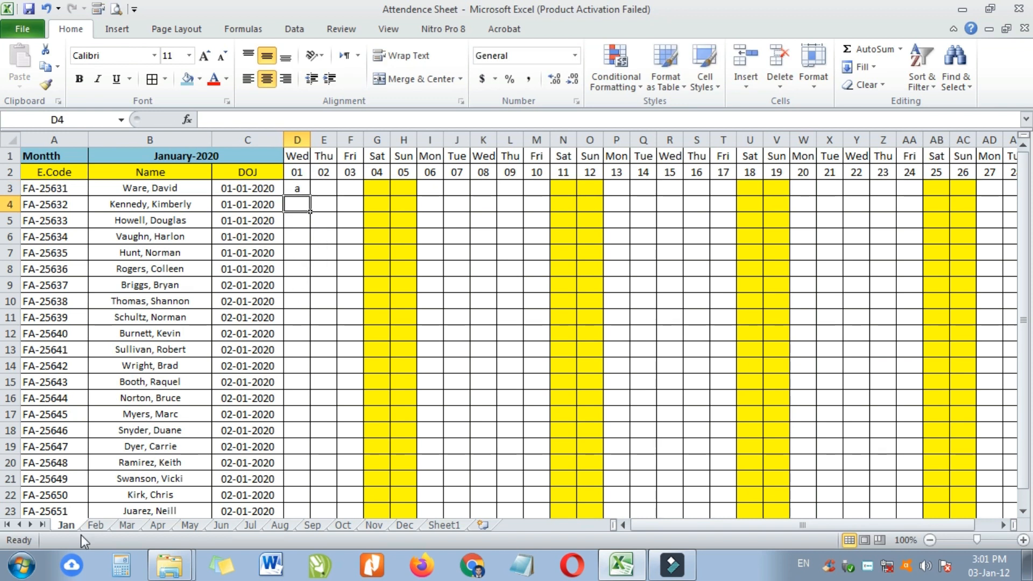
{"action": "left_click", "coordinate": [96, 525]}
{"action": "scroll", "coordinate": [338, 344], "scroll_direction": "down", "scroll_amount": 1}
{"action": "scroll", "coordinate": [508, 386], "scroll_direction": "up", "scroll_amount": 1}
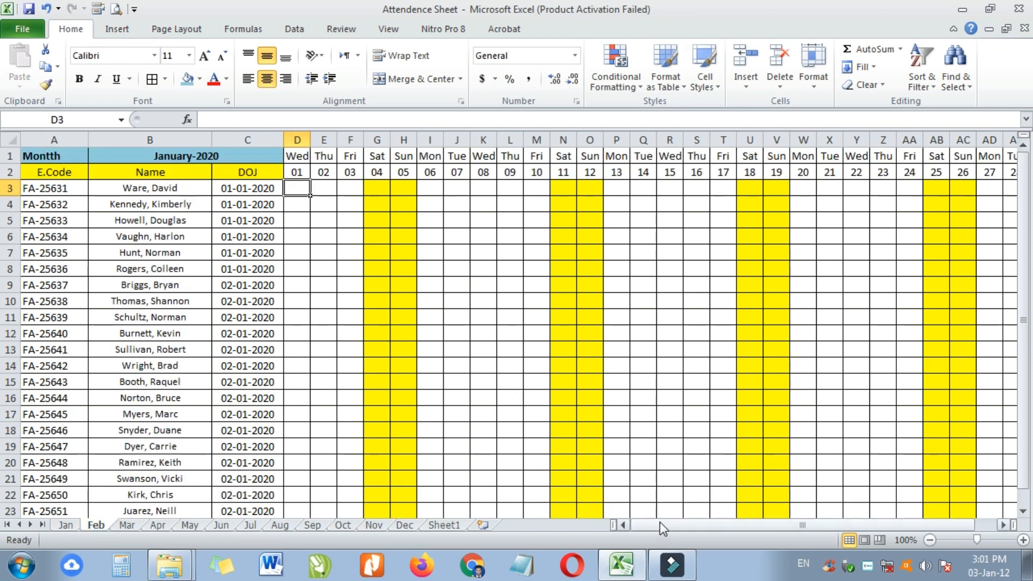